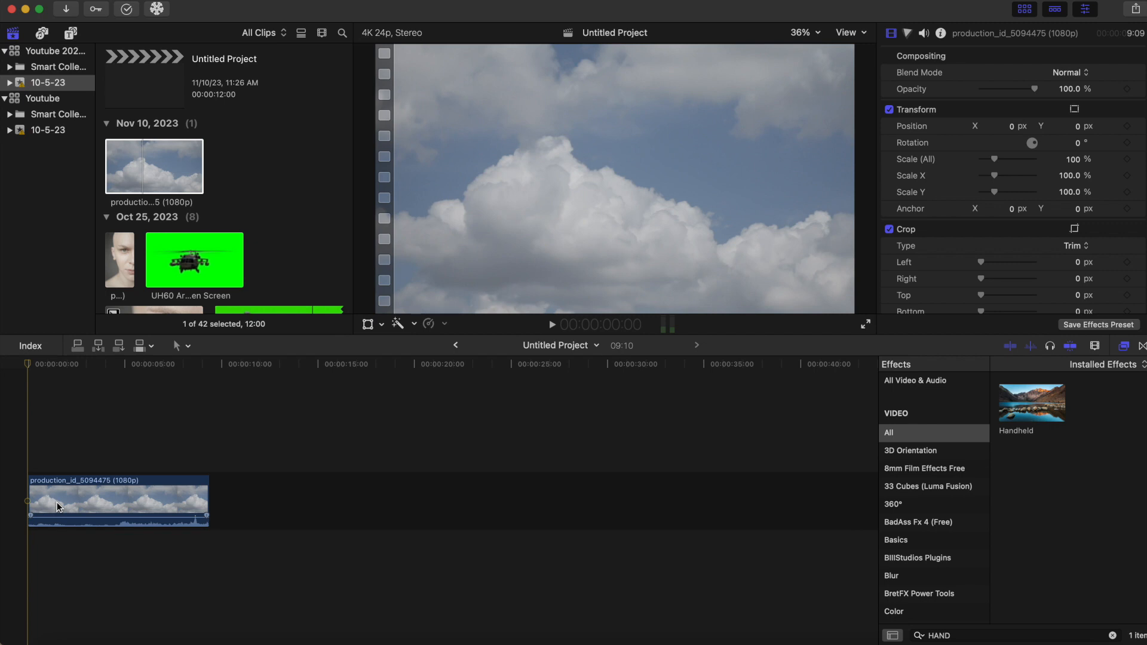
Duplicate the cloud clip directly above itself in the timeline and disable the original lower clip.
key(space)
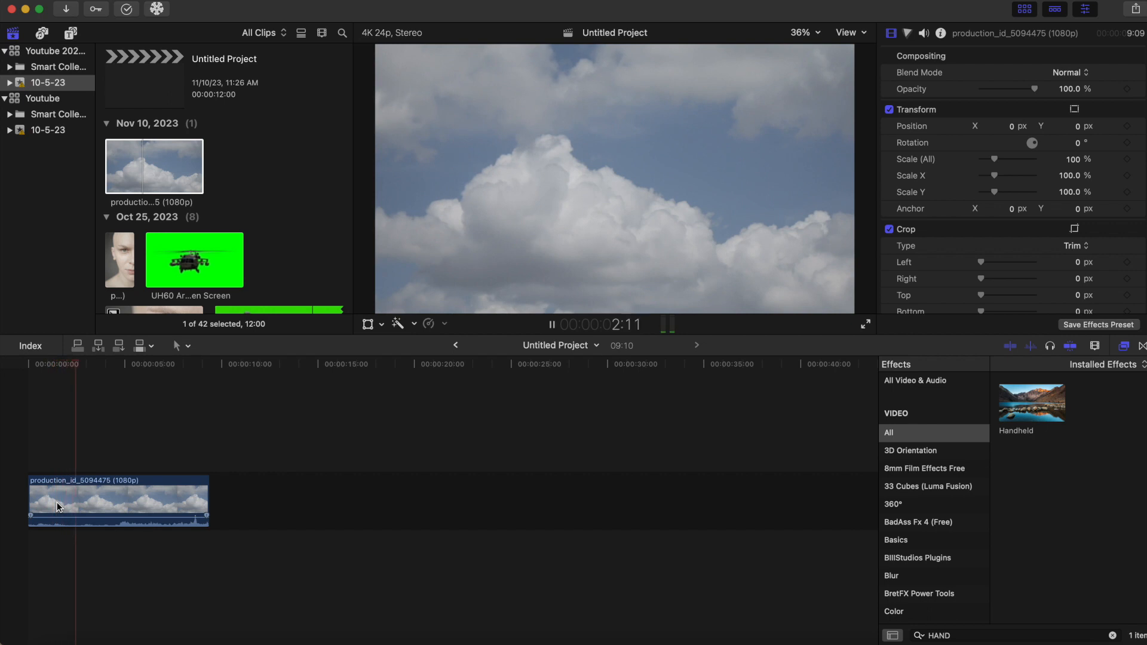
key(space)
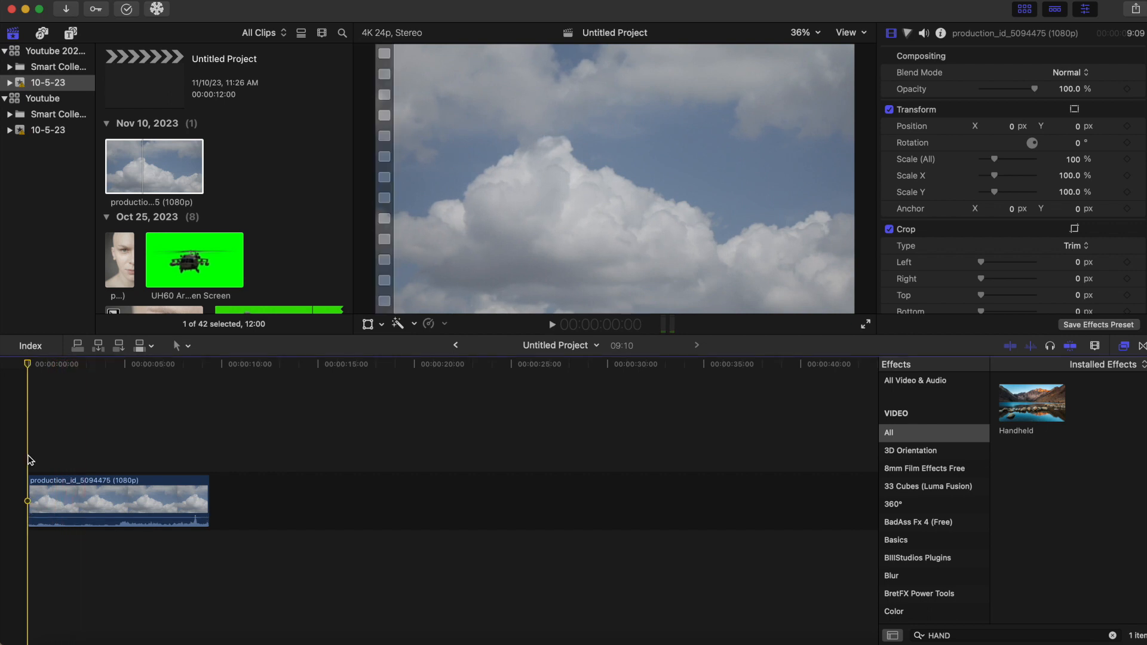
click(67, 510)
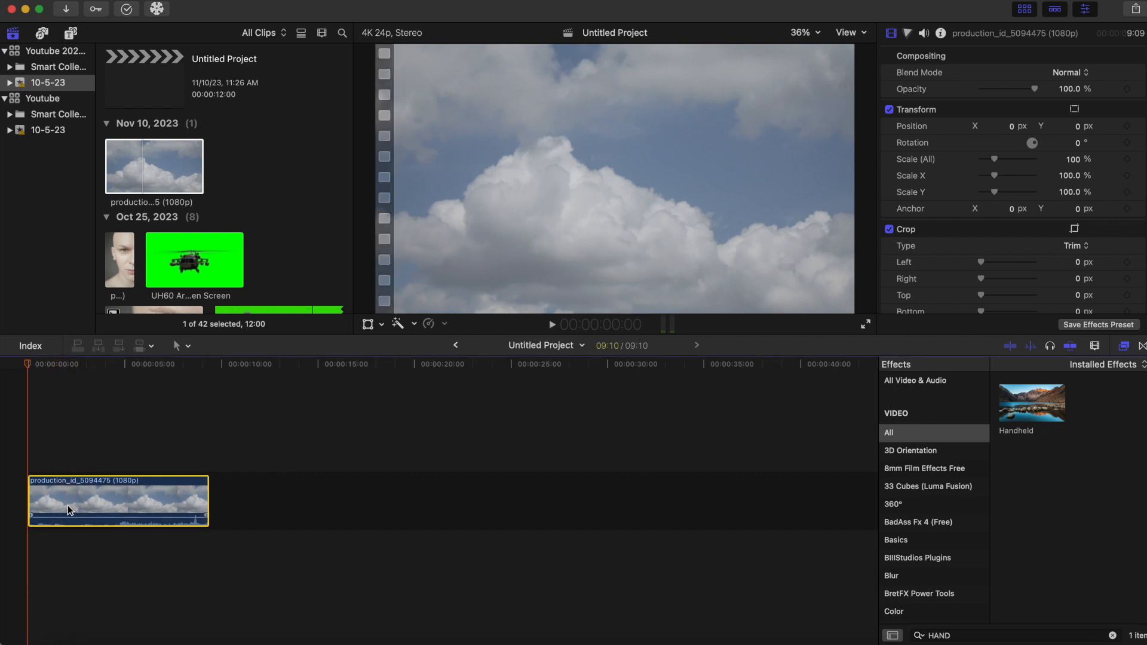
drag(67, 508, 59, 427)
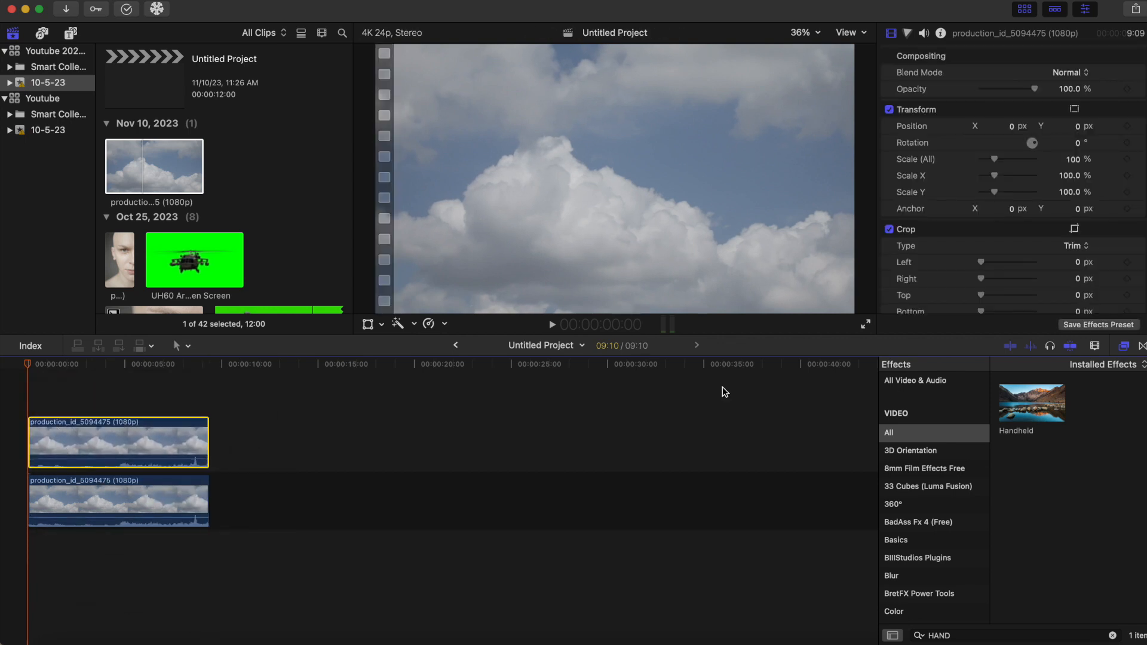
click(121, 501)
key(v)
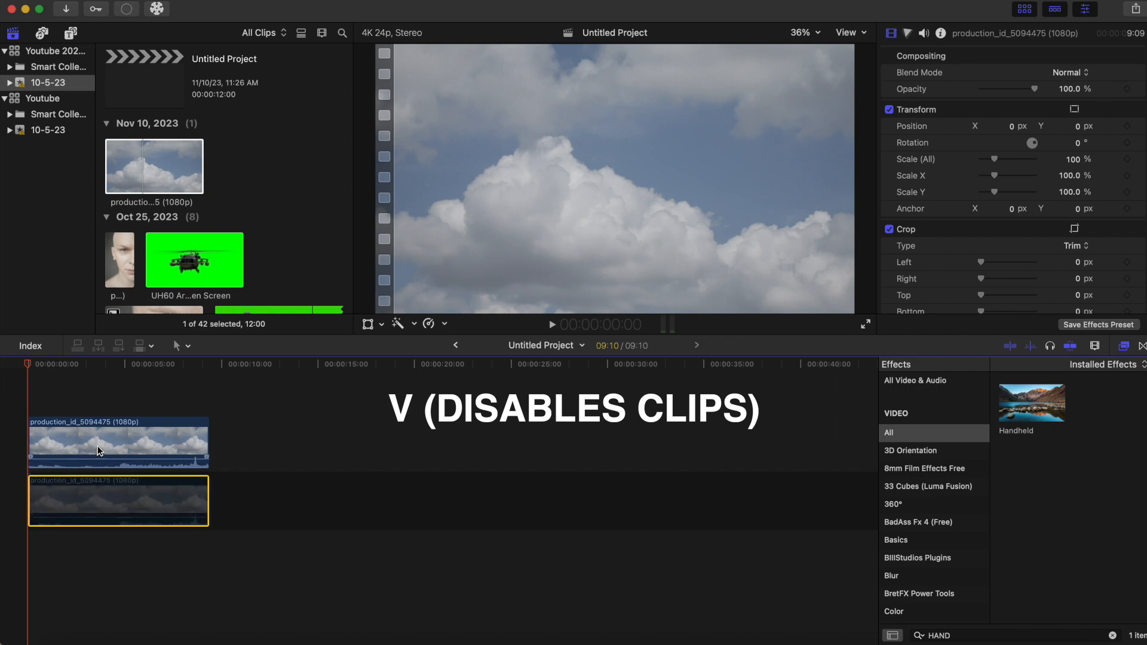
Find the mask effects by searching for "mask" and apply Draw Mask to the upper cloud clip.
click(99, 451)
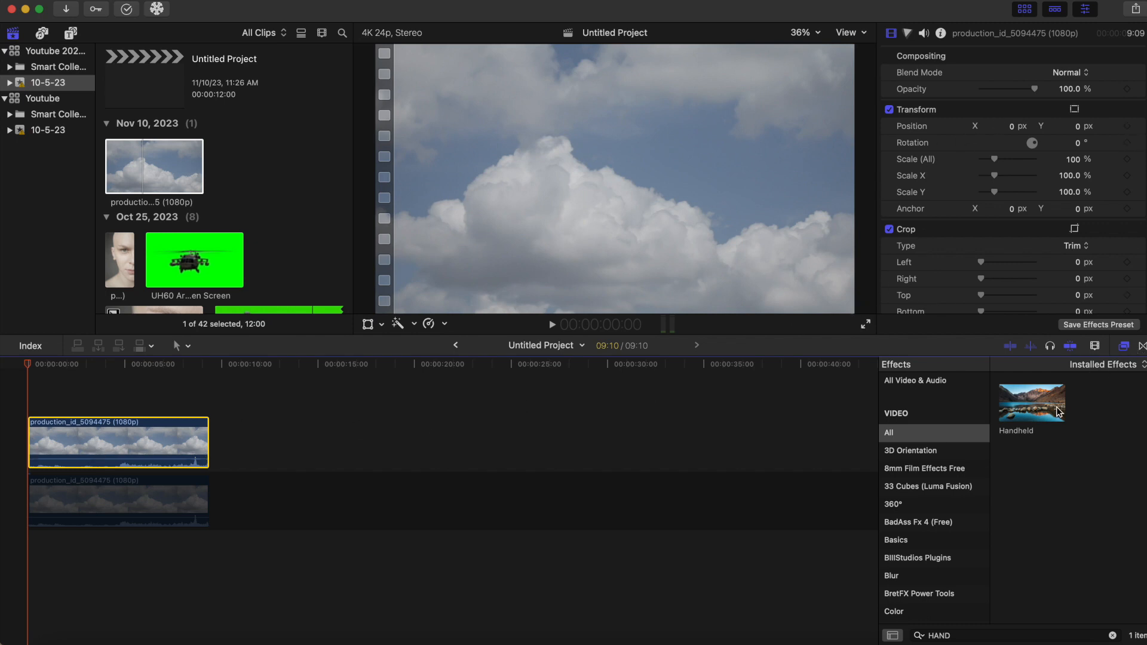
double_click(963, 635)
text(m)
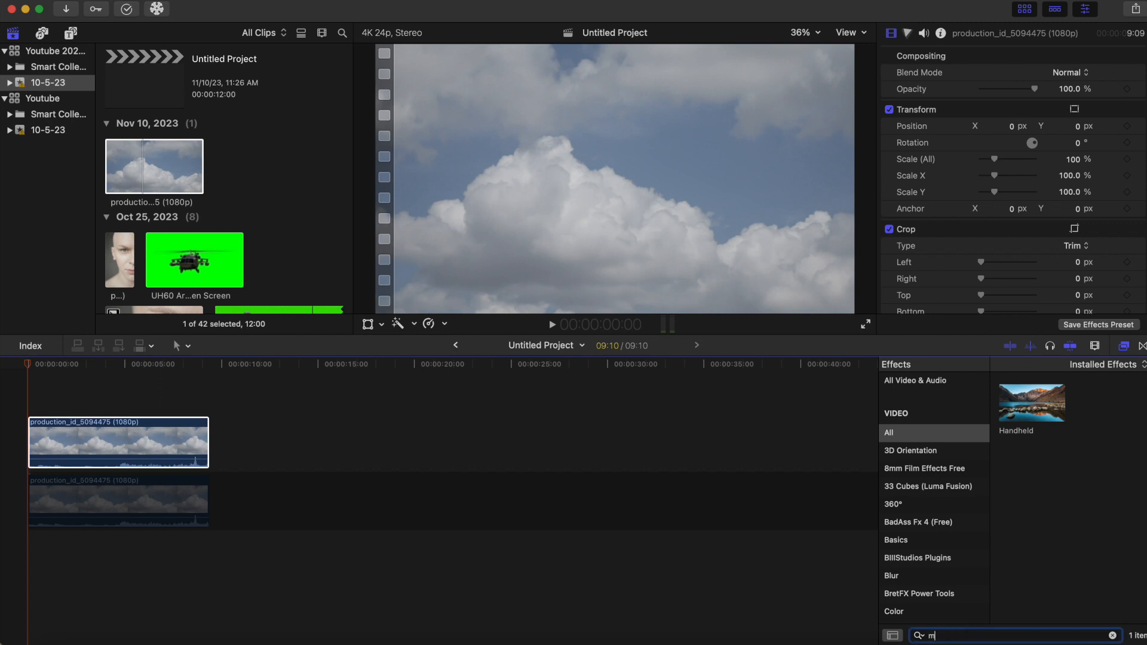
text(ask)
key(Return)
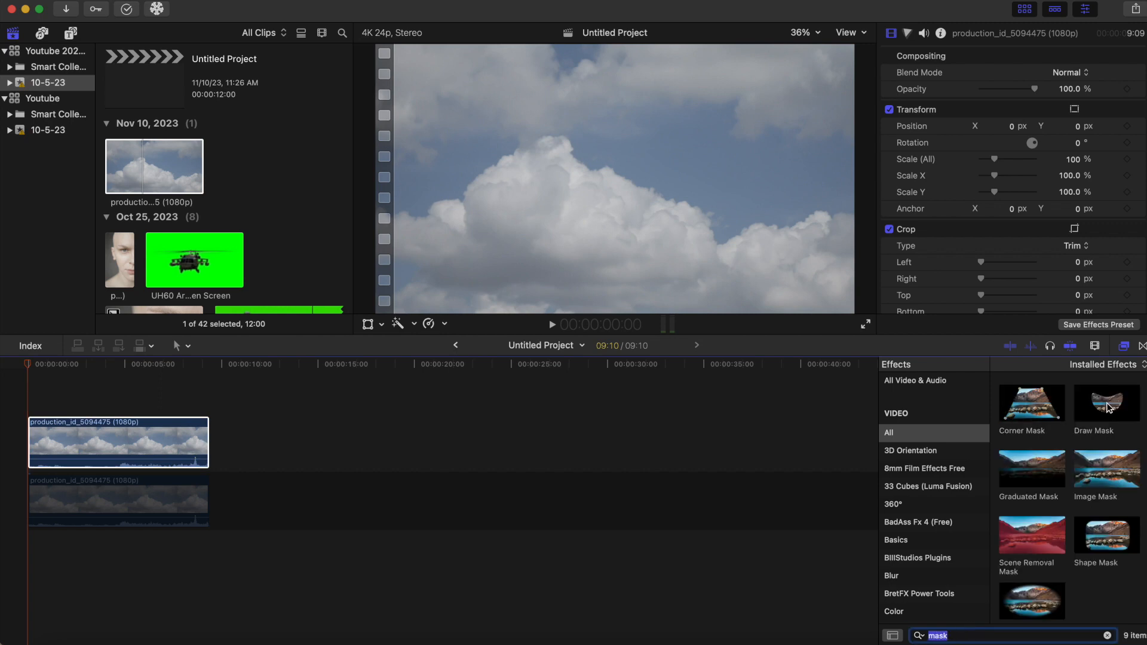
mouse_move(1111, 407)
mouse_down()
mouse_move(268, 462)
mouse_move(121, 444)
mouse_up()
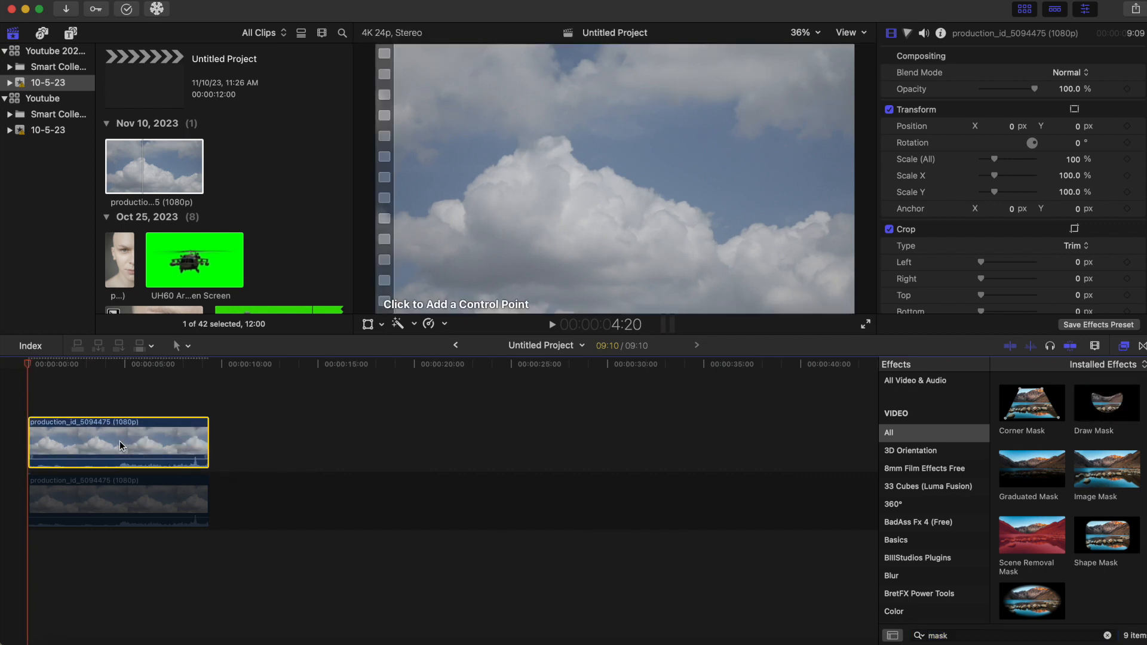
Trace the upper outline of the large cloud with mask control points, from the image's left edge to its right edge.
click(814, 34)
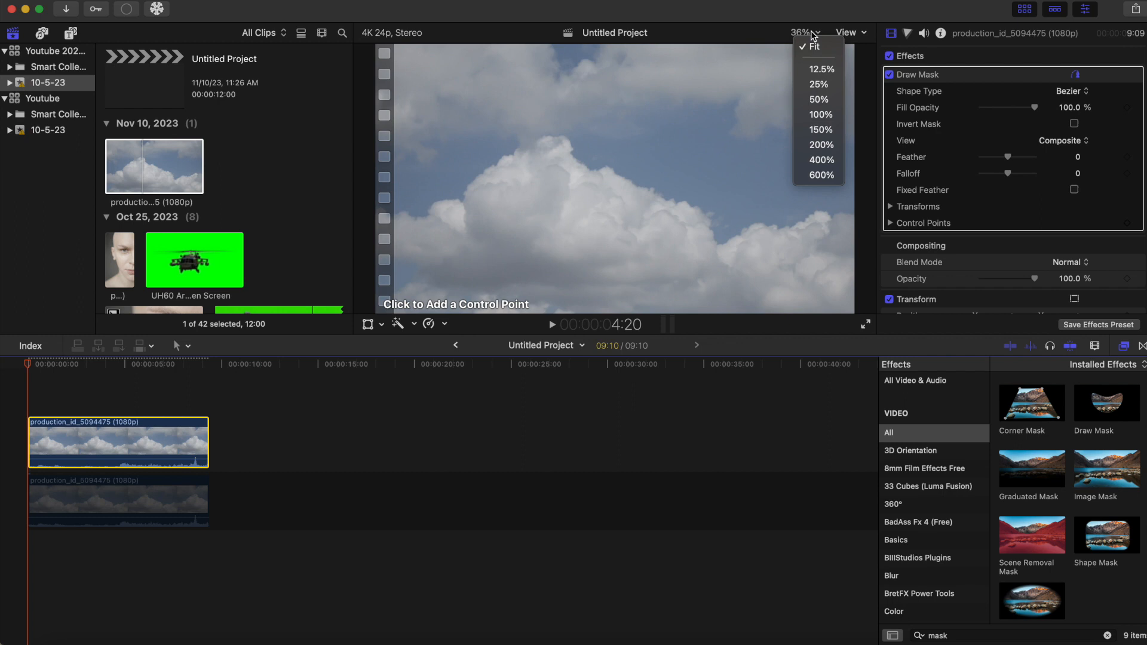
click(817, 85)
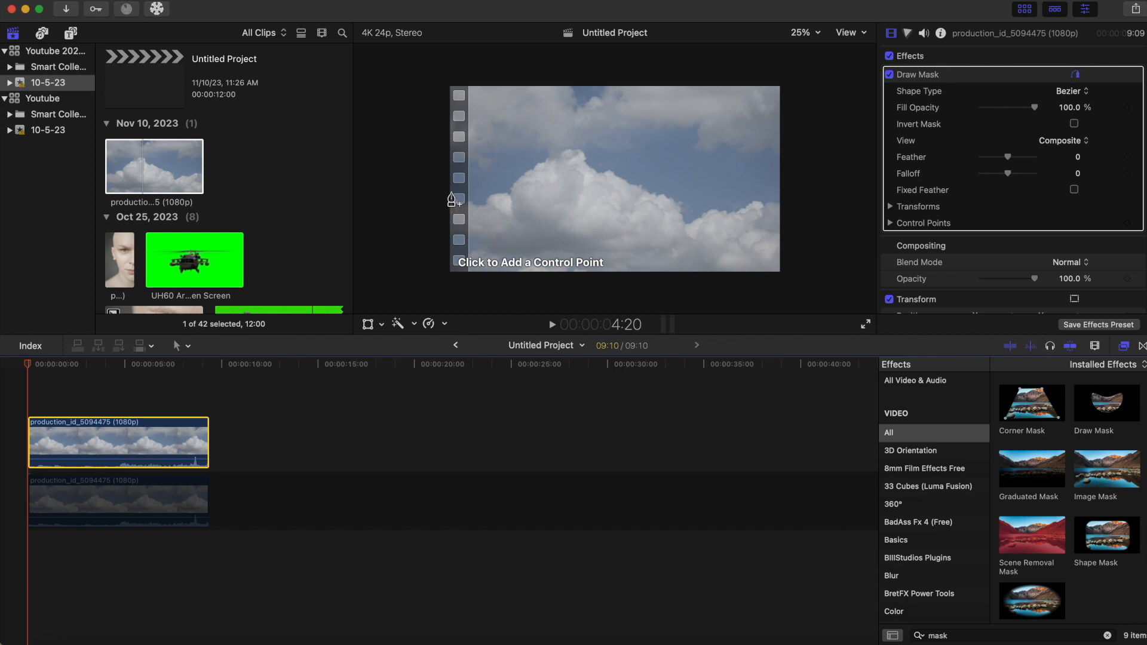
click(459, 203)
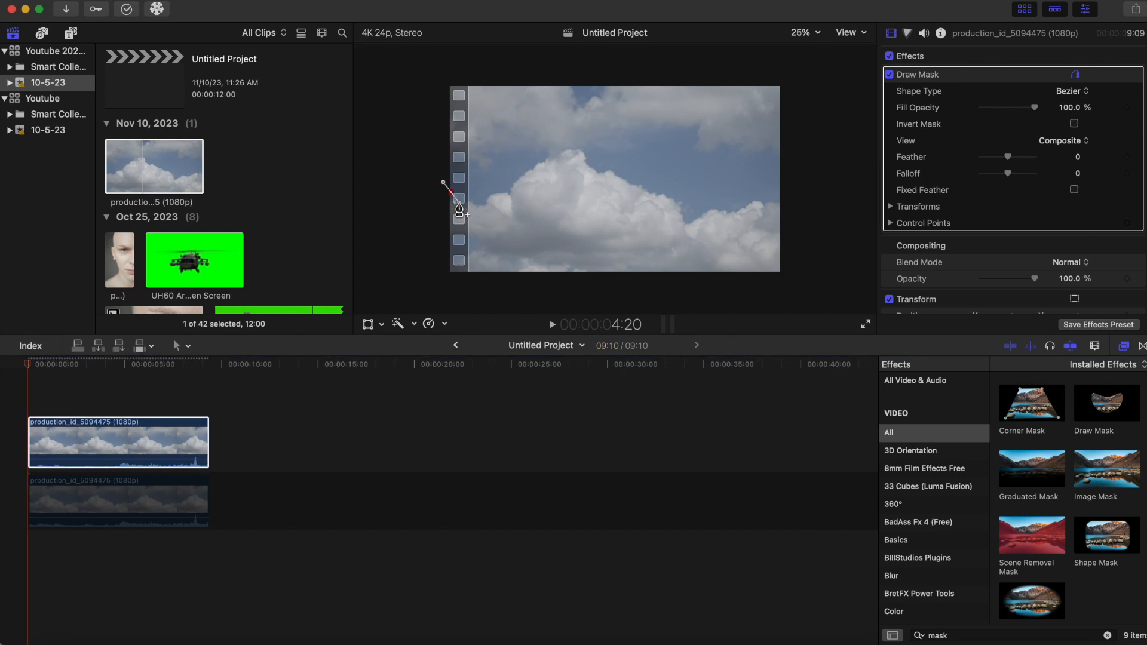
click(467, 204)
drag(467, 203, 474, 200)
click(479, 202)
drag(479, 202, 504, 191)
click(523, 173)
click(541, 158)
drag(540, 158, 556, 154)
click(569, 147)
drag(569, 147, 668, 197)
mouse_move(686, 204)
mouse_down()
mouse_move(687, 220)
mouse_move(707, 208)
mouse_up()
click(729, 200)
click(755, 194)
click(780, 193)
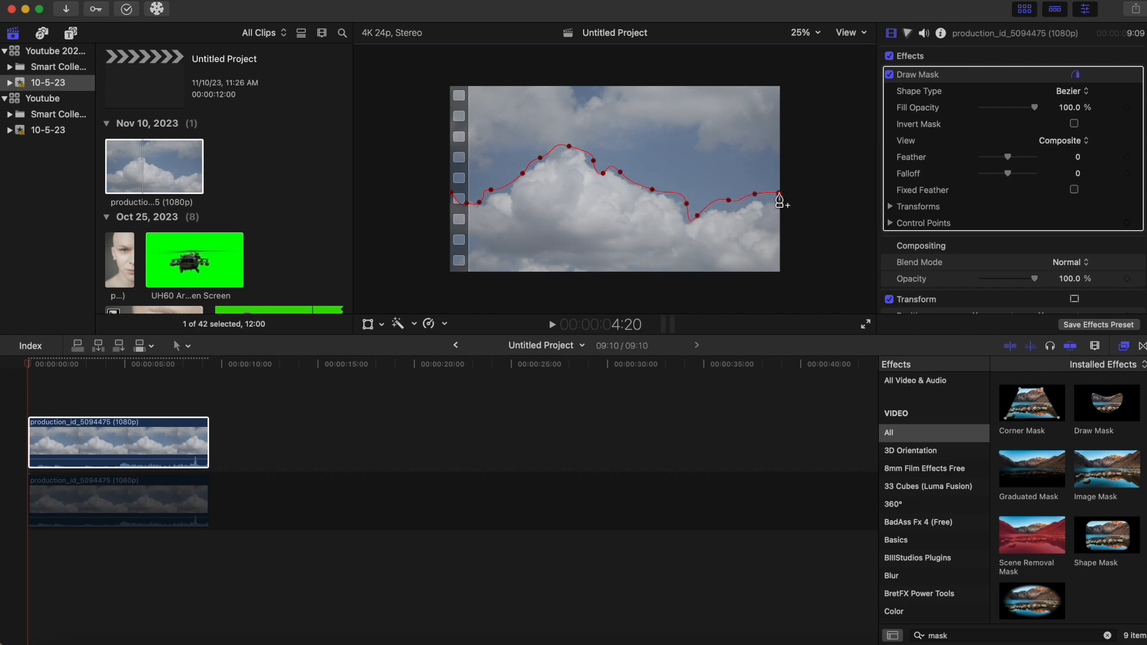
Close the mask by running its outline outside the frame around the lower part of the image and back to the first point.
click(795, 196)
click(791, 286)
click(424, 286)
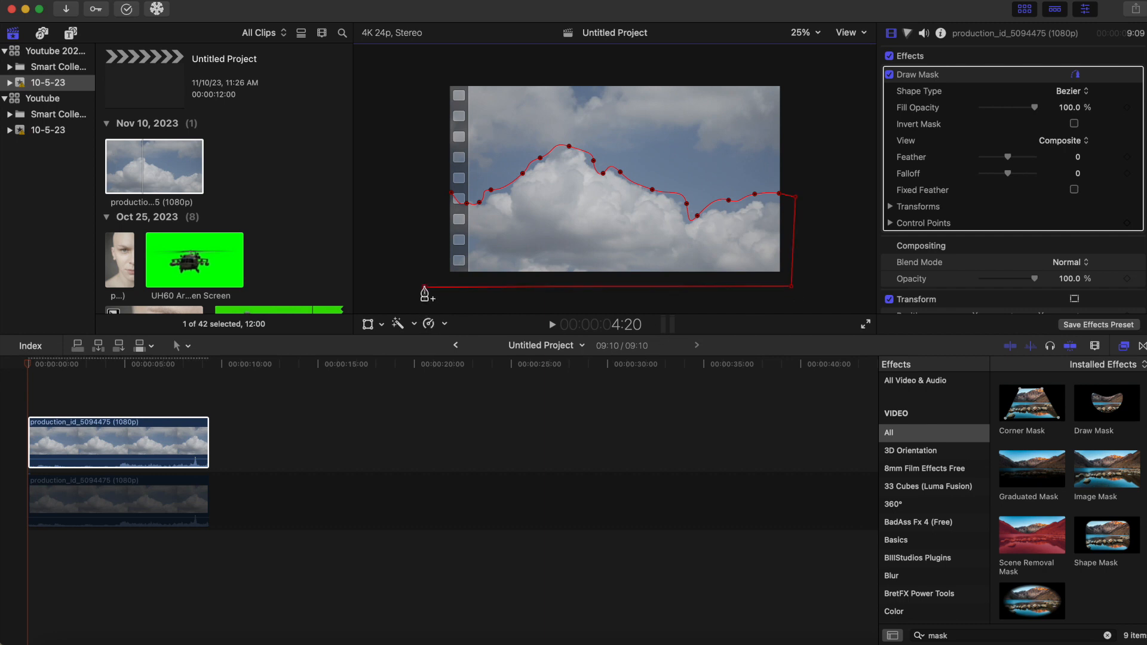
click(426, 192)
click(451, 199)
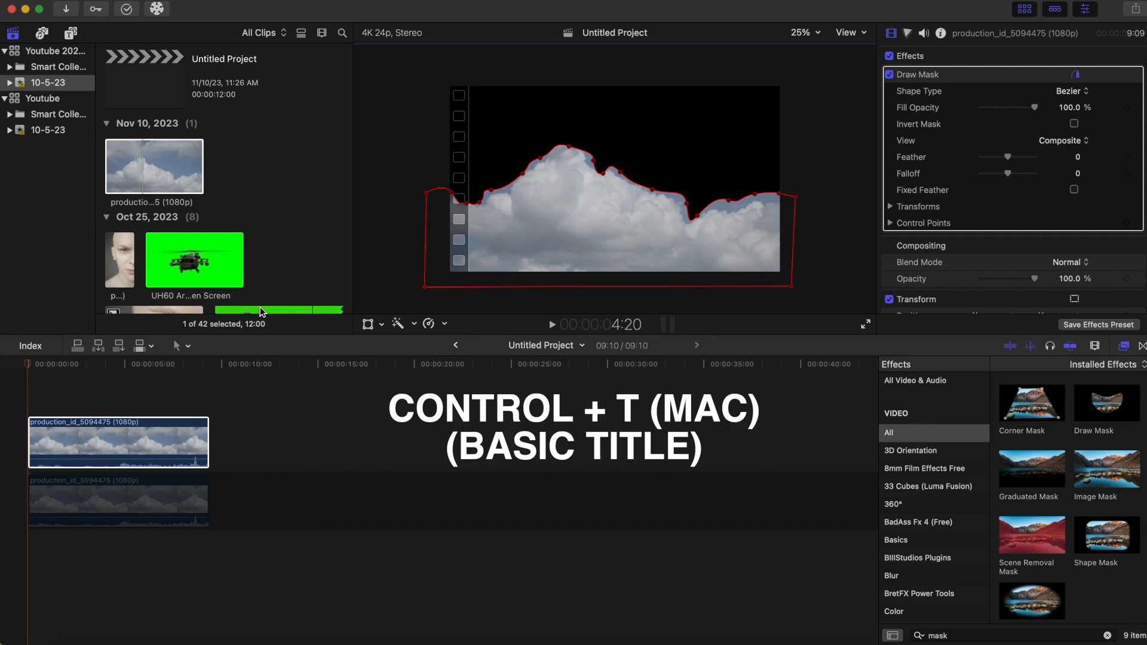
Add a Basic Title above the masked cloud clip and preview it over the clouds near the start of the timeline.
key(ctrl+t)
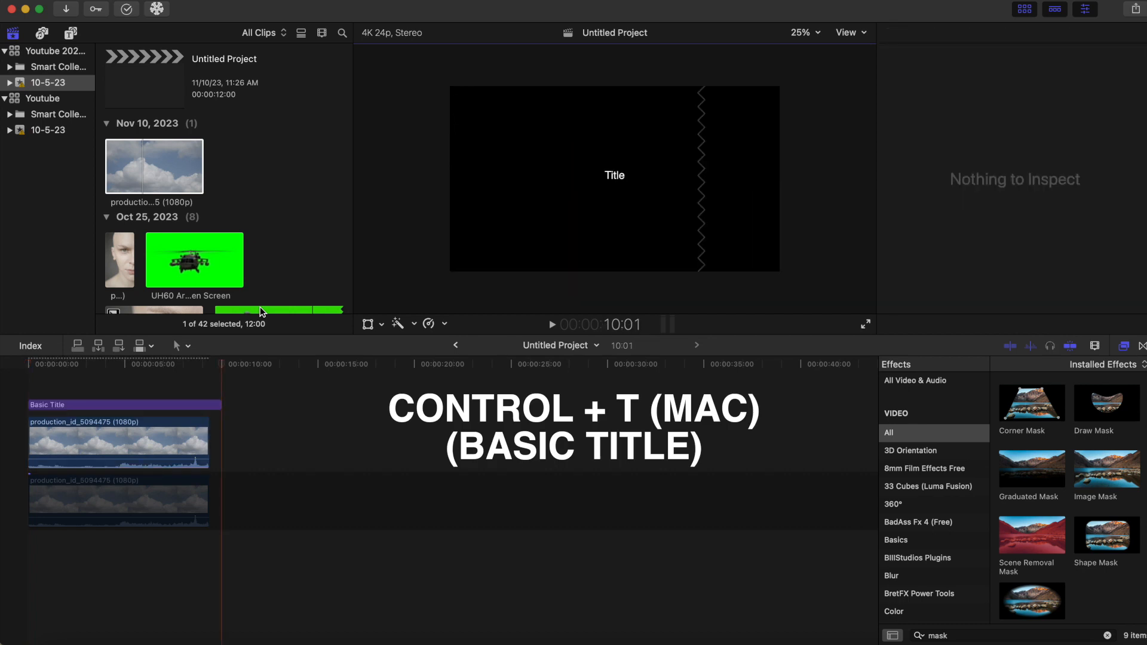
click(66, 380)
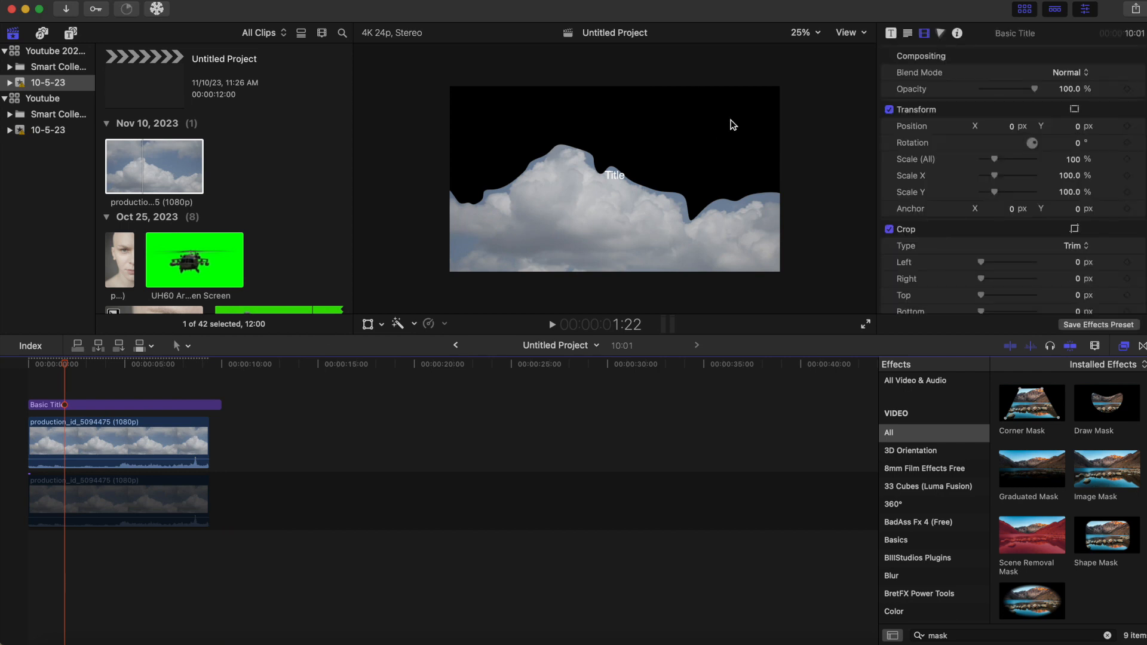
click(804, 33)
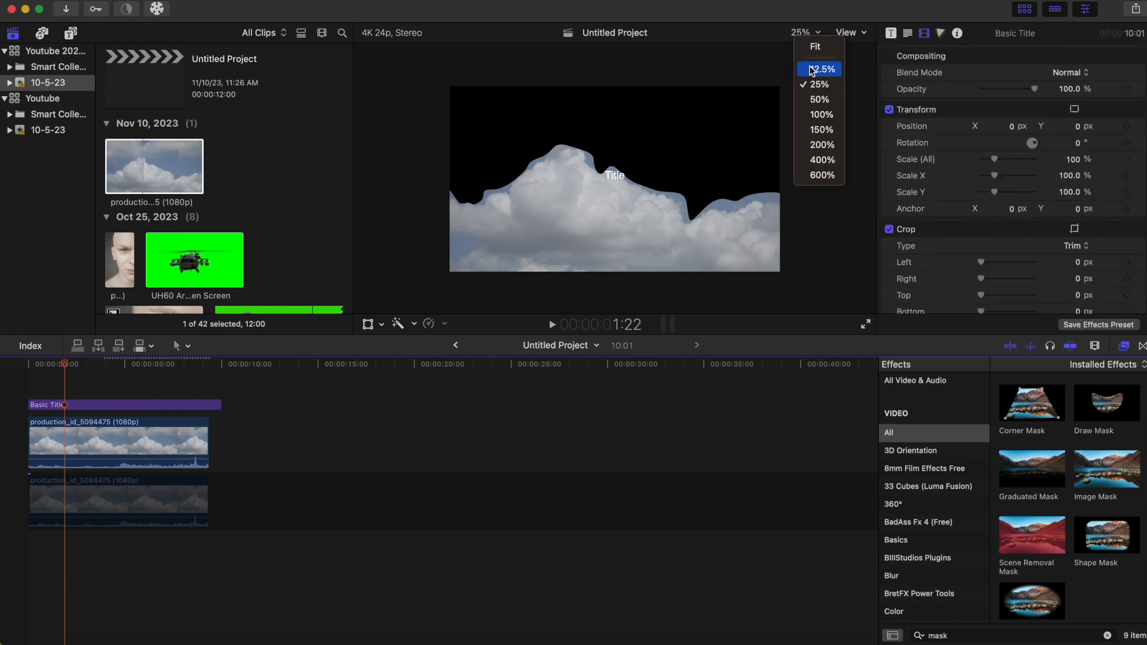
click(813, 46)
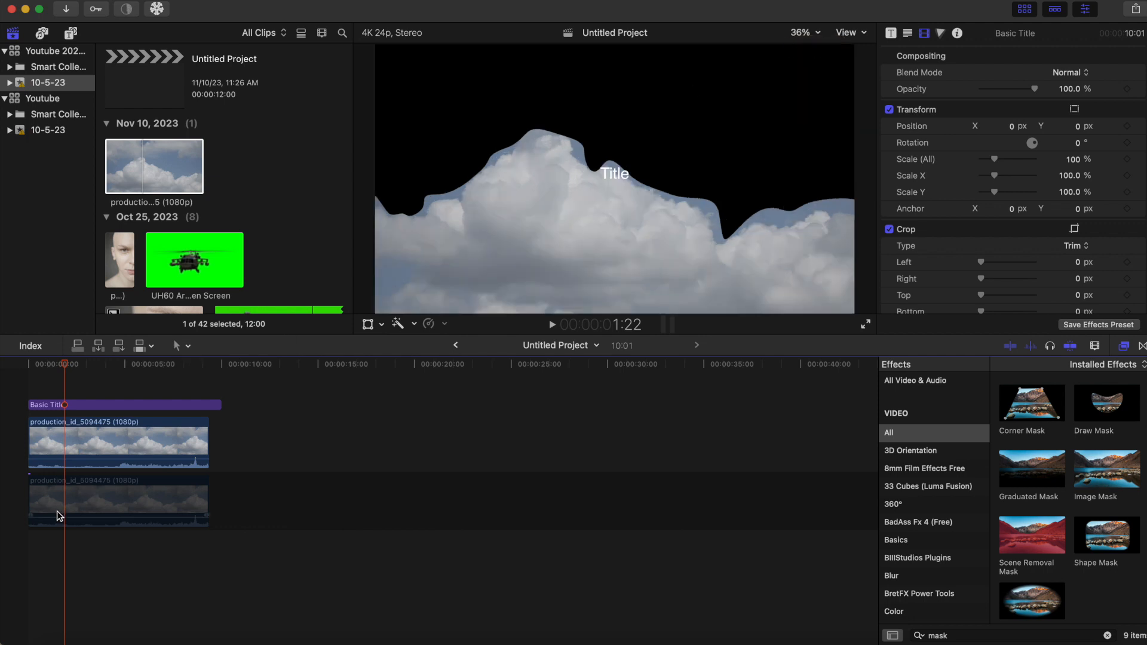
Re-enable the lower cloud clip and move the title layer between the two cloud clips.
click(62, 490)
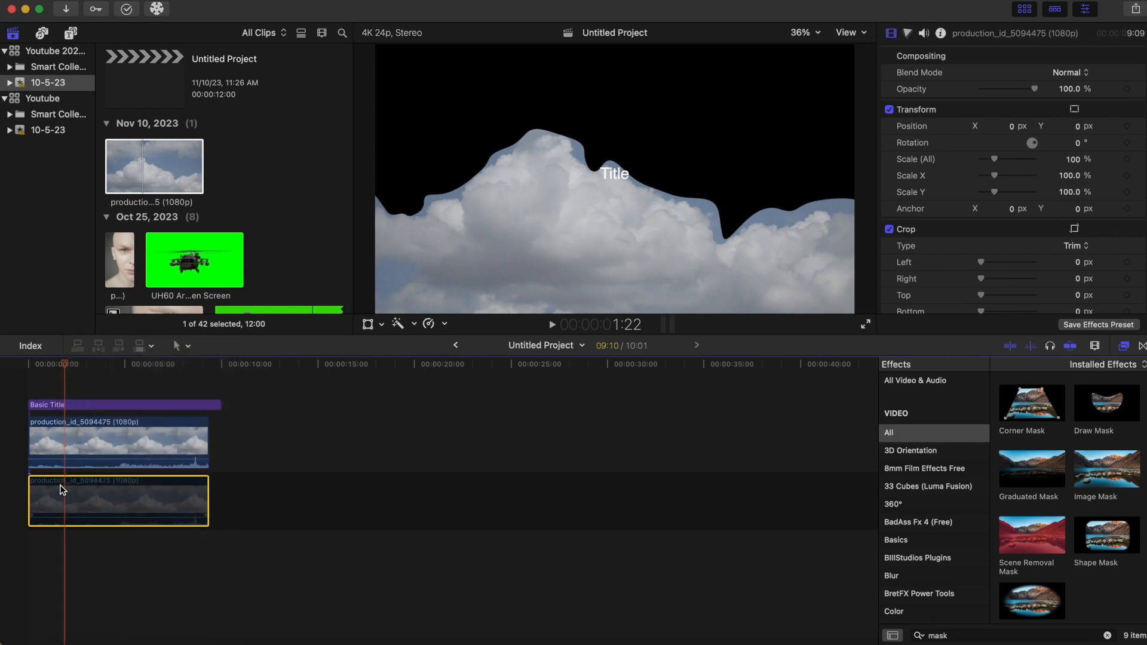
key(v)
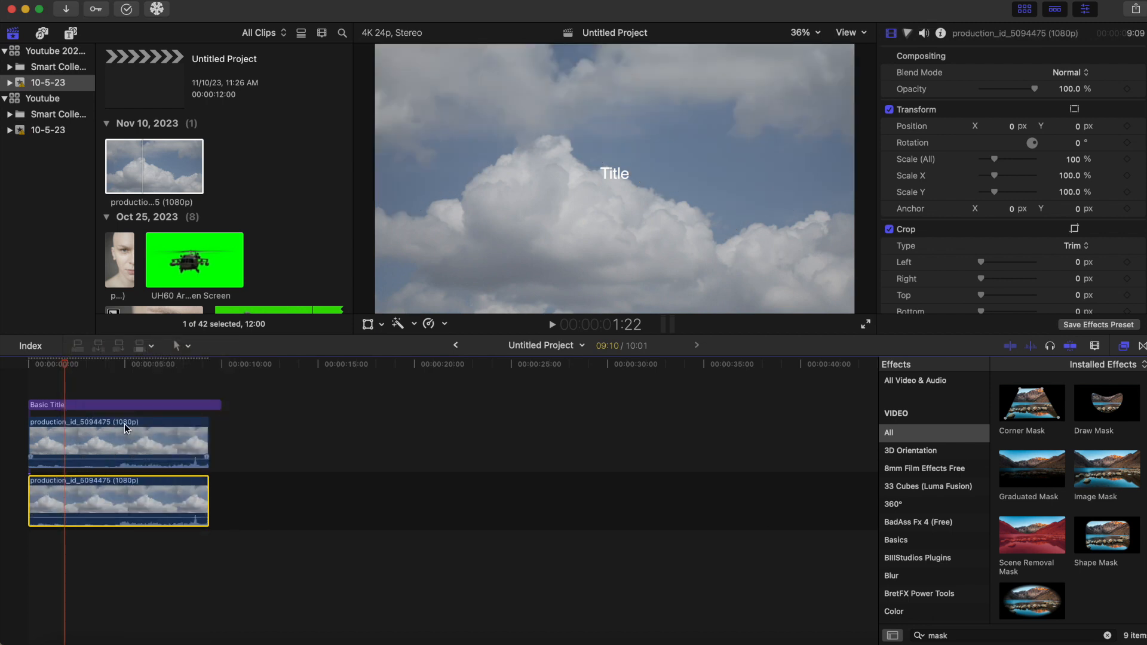
drag(122, 407, 119, 469)
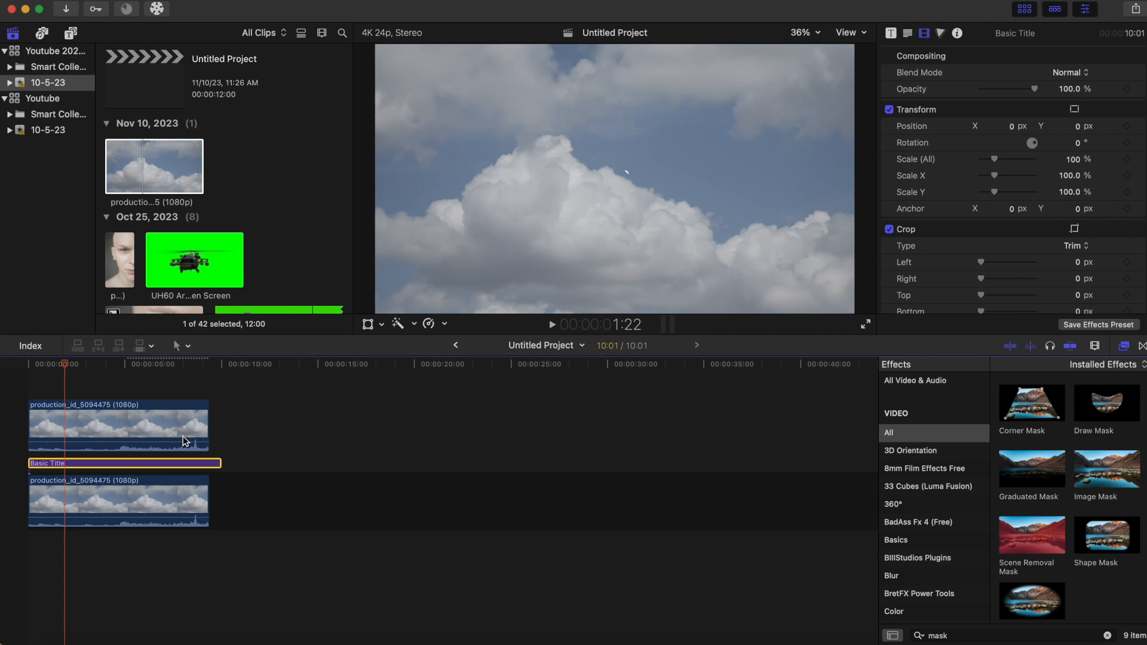
Replace the title's placeholder text with "CLOUDS".
click(908, 35)
click(944, 119)
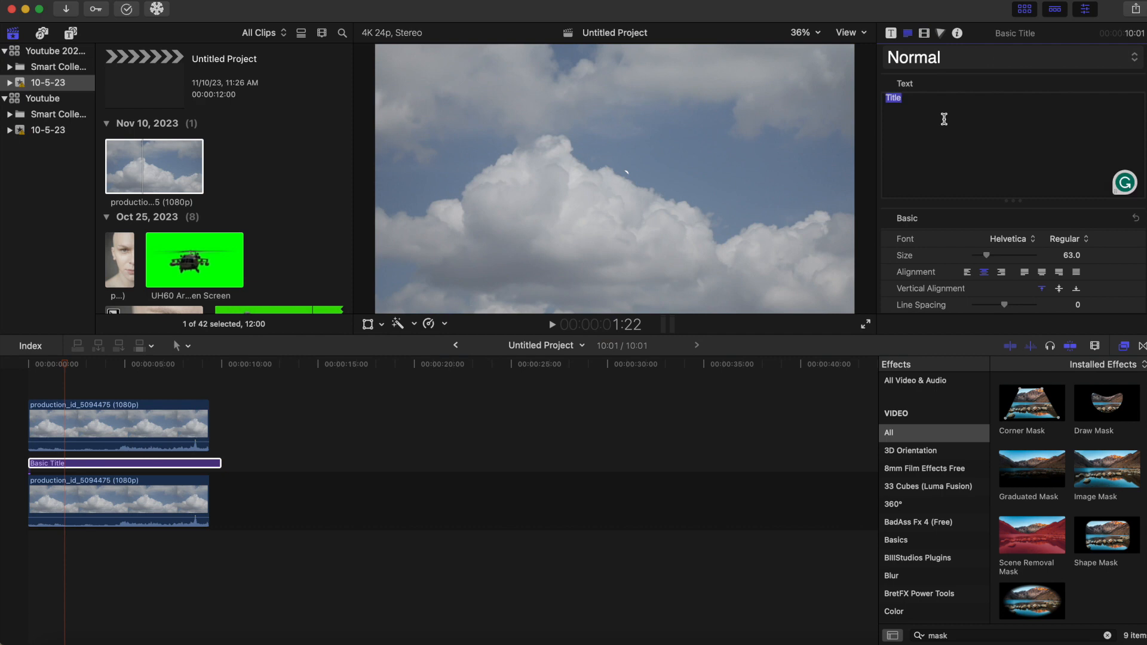
text(CL)
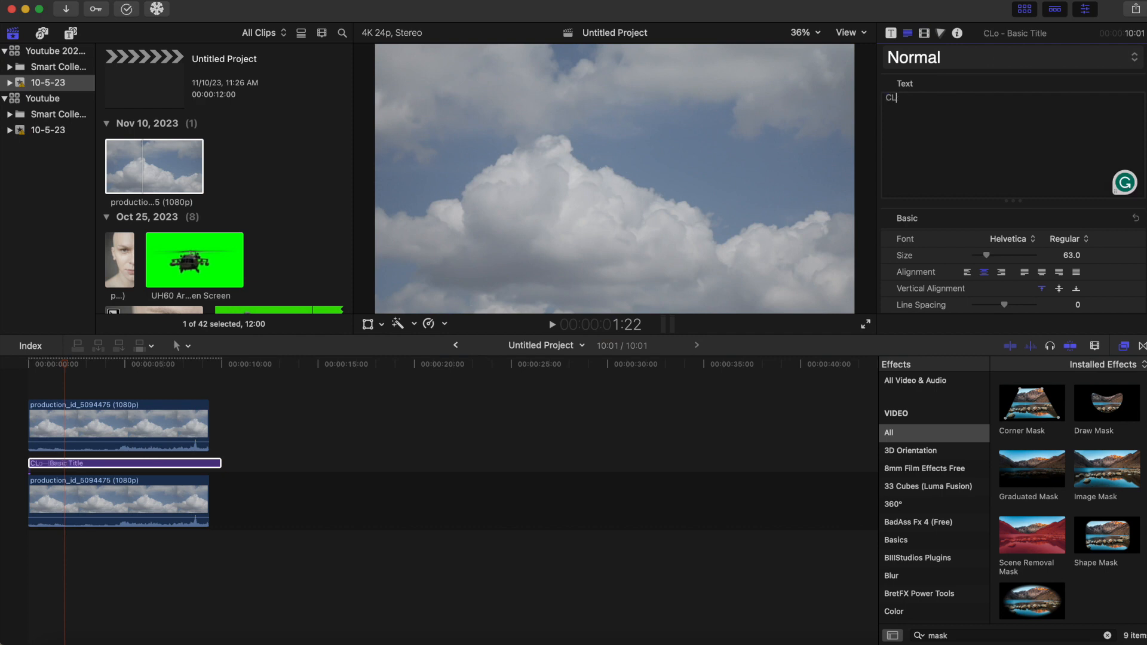
text(OUDS)
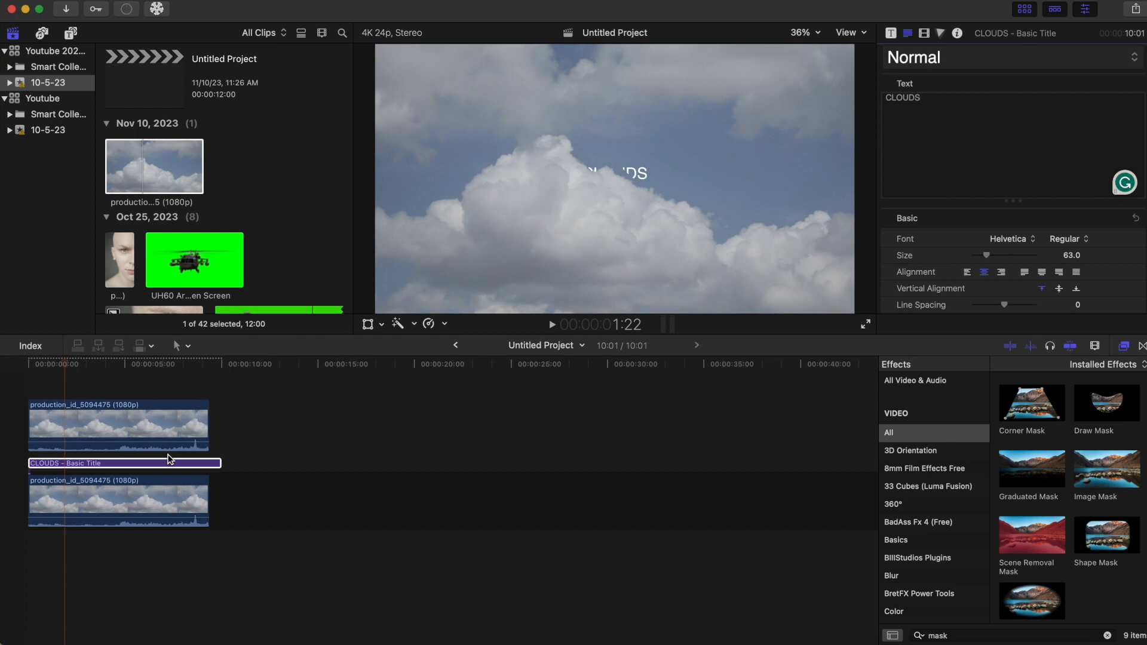
Set the CLOUDS title's Helvetica font to Bold and its size to 170.
click(1067, 239)
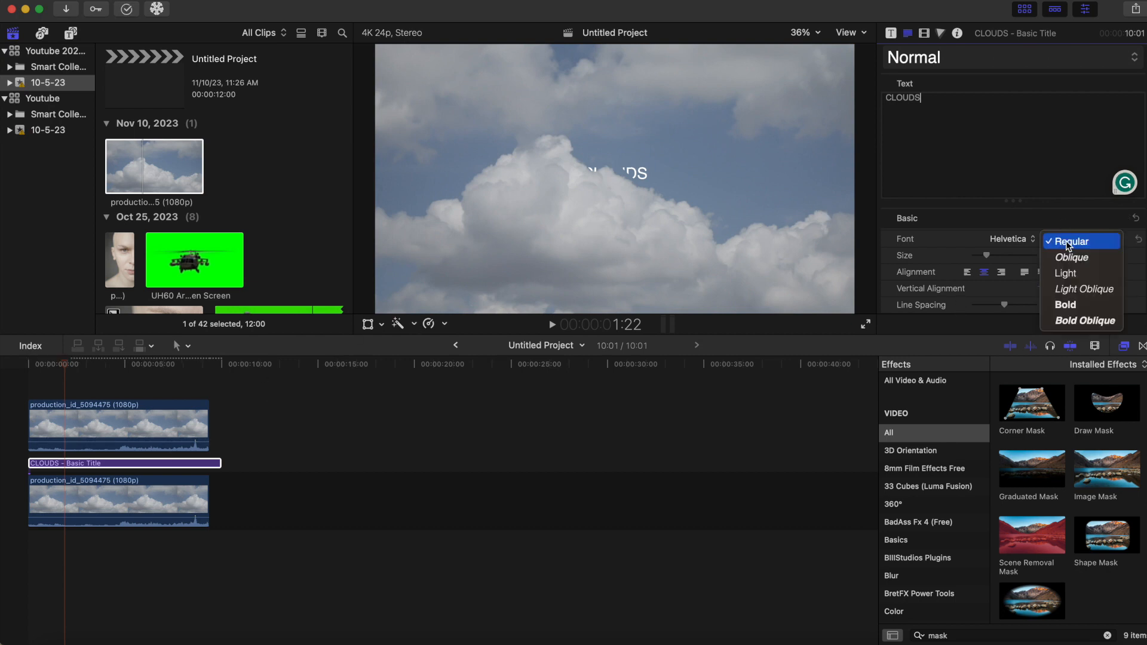
click(1067, 305)
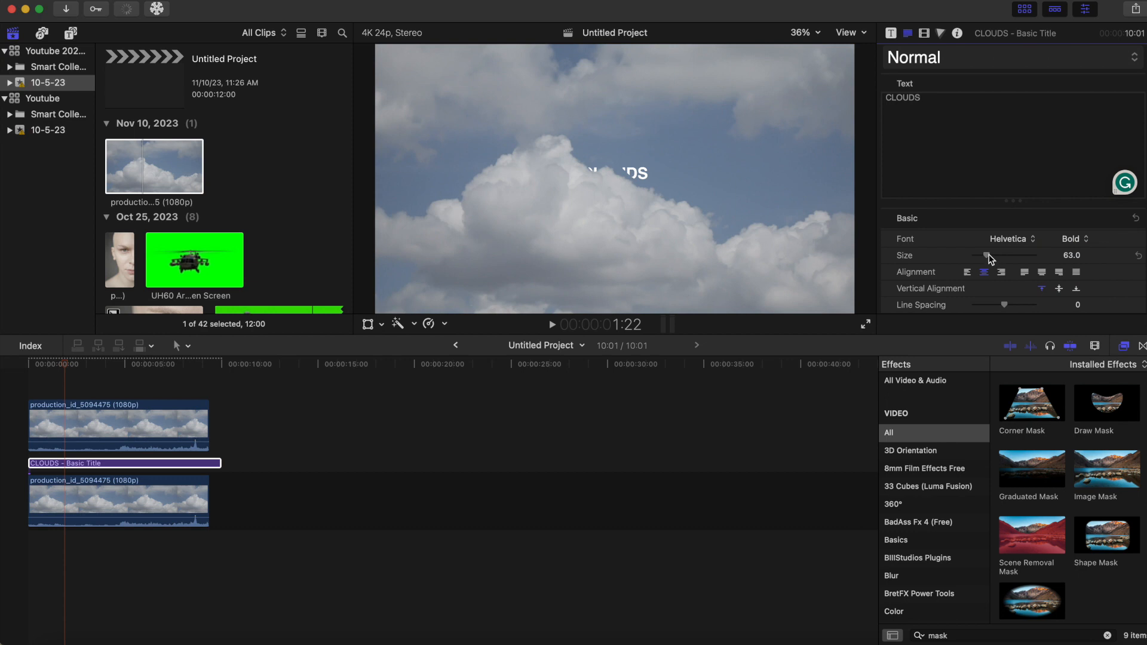
drag(989, 257, 1014, 269)
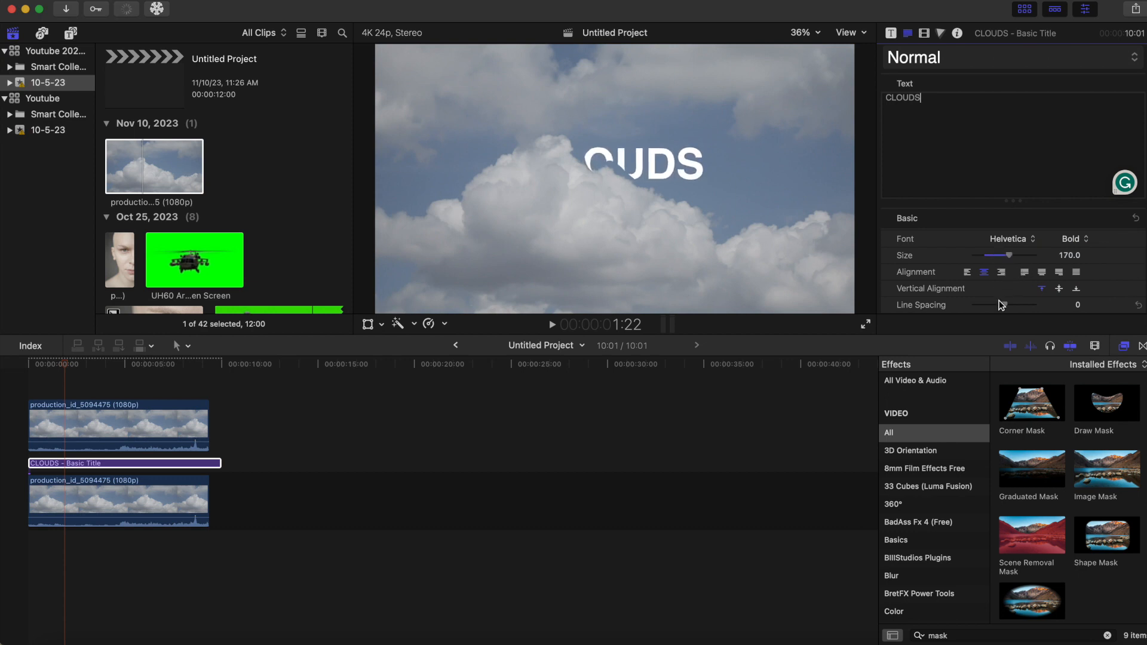
Enable Drop Shadow on the CLOUDS title.
scroll(956, 263, down, 2)
scroll(956, 266, down, 5)
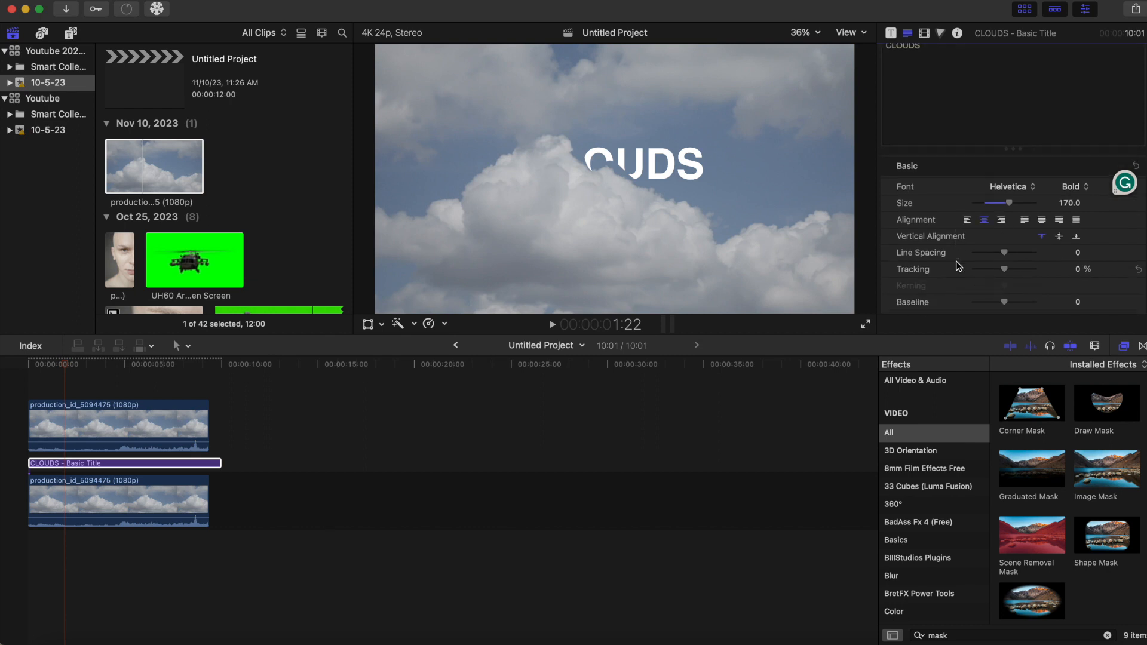
scroll(956, 266, down, 1)
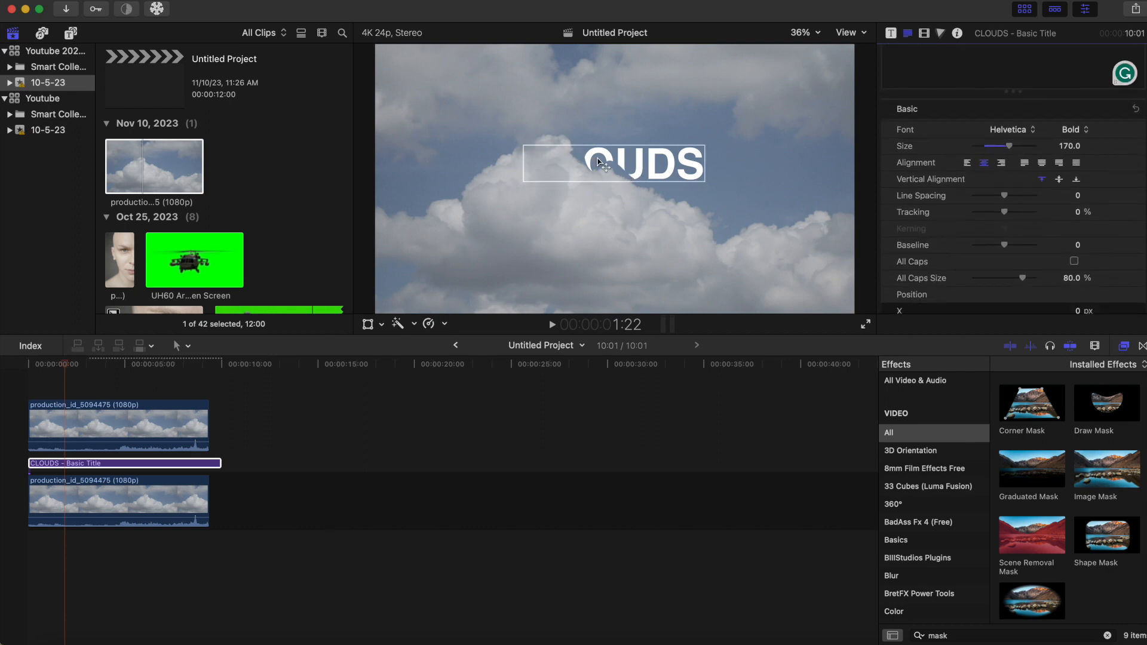
scroll(1025, 249, down, 8)
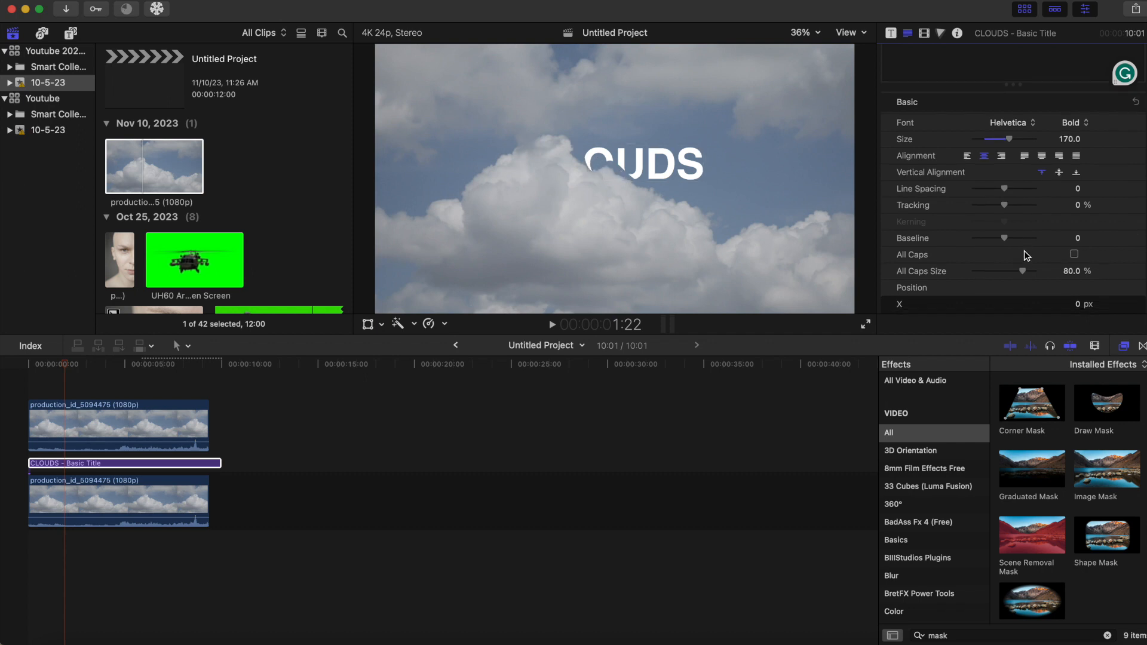
scroll(1024, 250, down, 10)
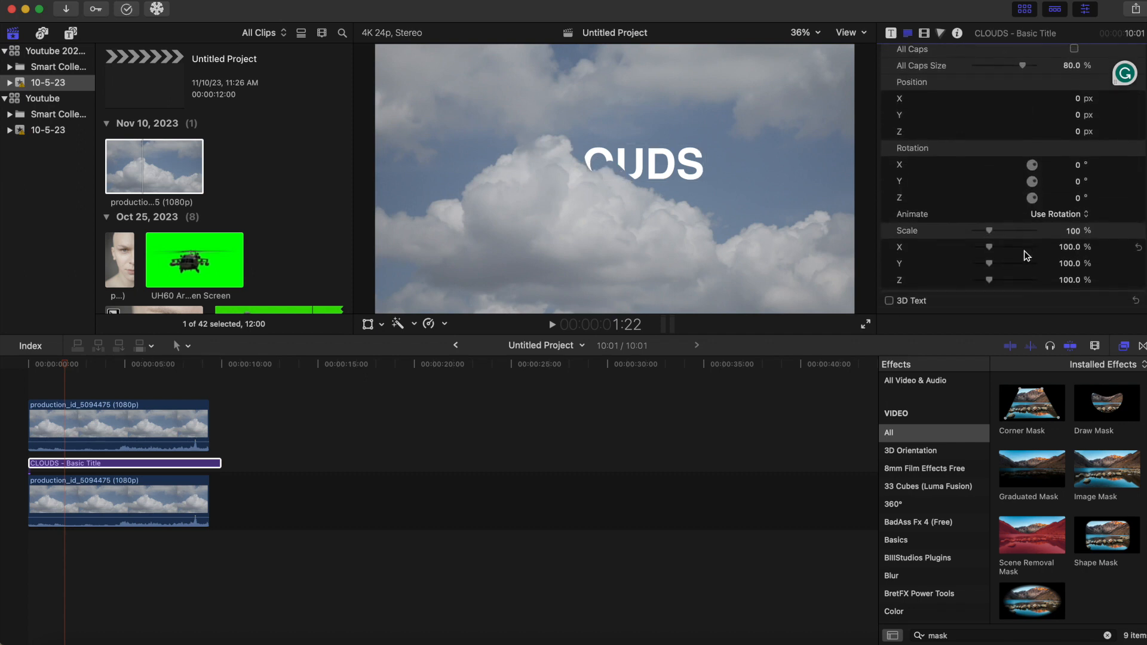
click(889, 305)
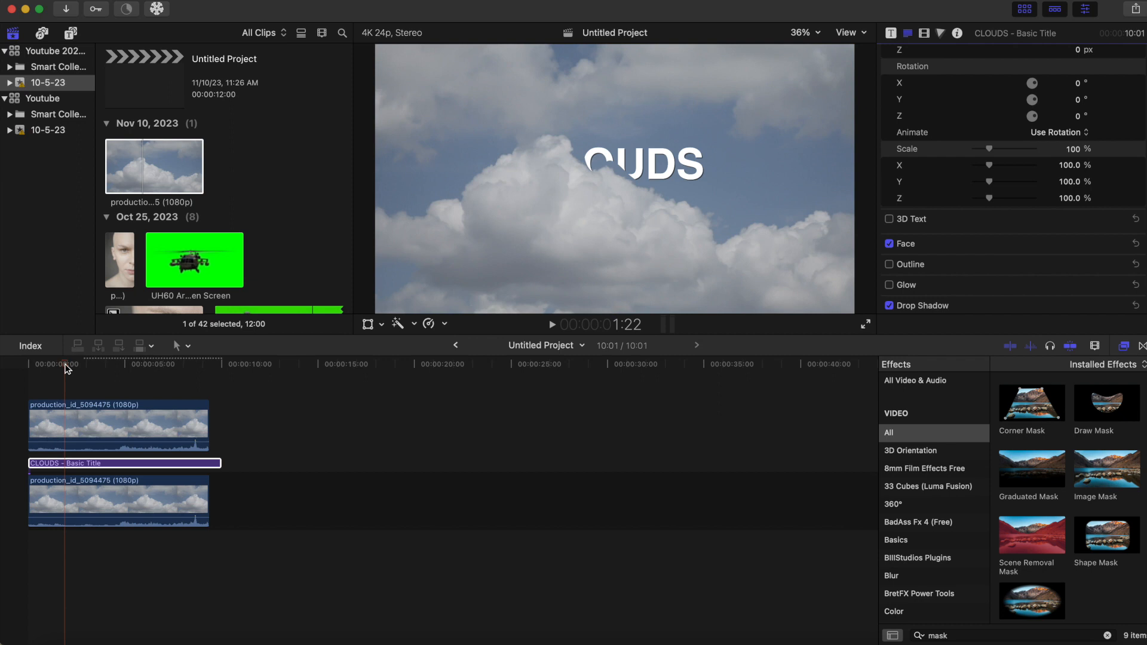
Set the Feather of the upper cloud clip's Draw Mask to -100.
click(82, 422)
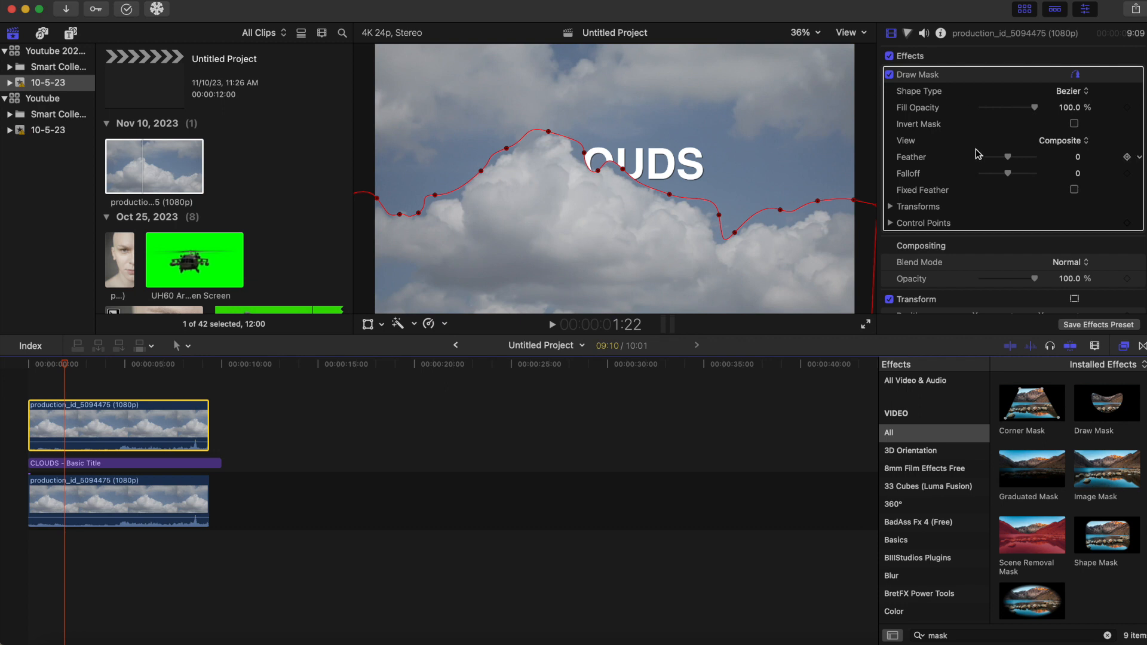
drag(1007, 160, 979, 172)
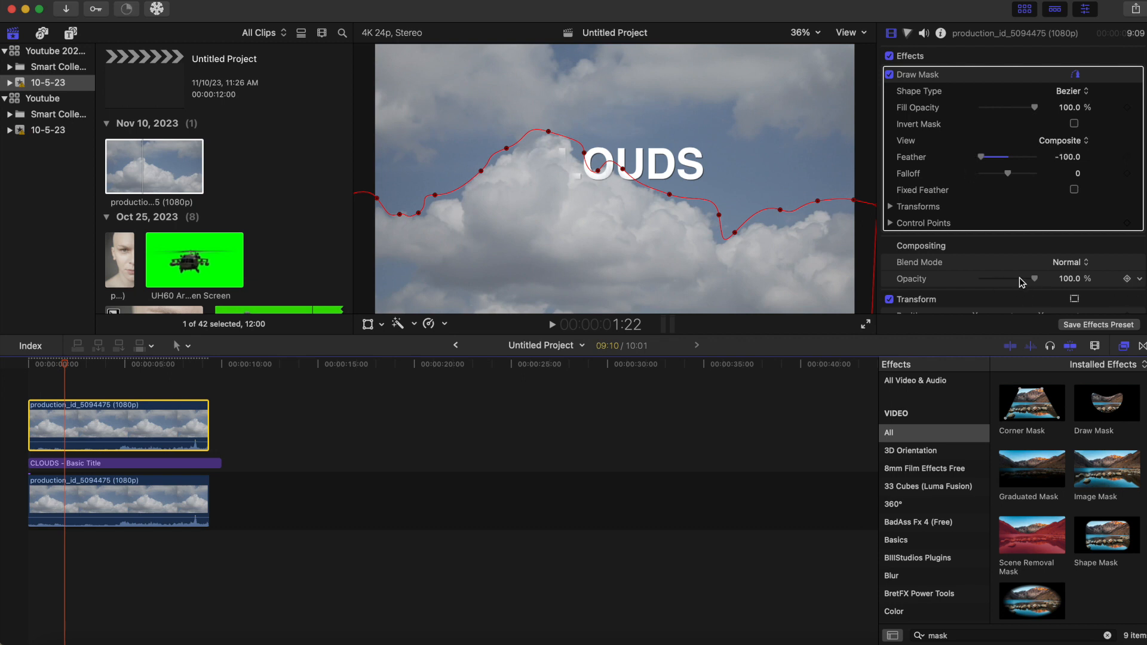
Lower the upper cloud clip's opacity to 75.72% and play the sequence from the start to check the blend.
drag(1034, 279, 1021, 283)
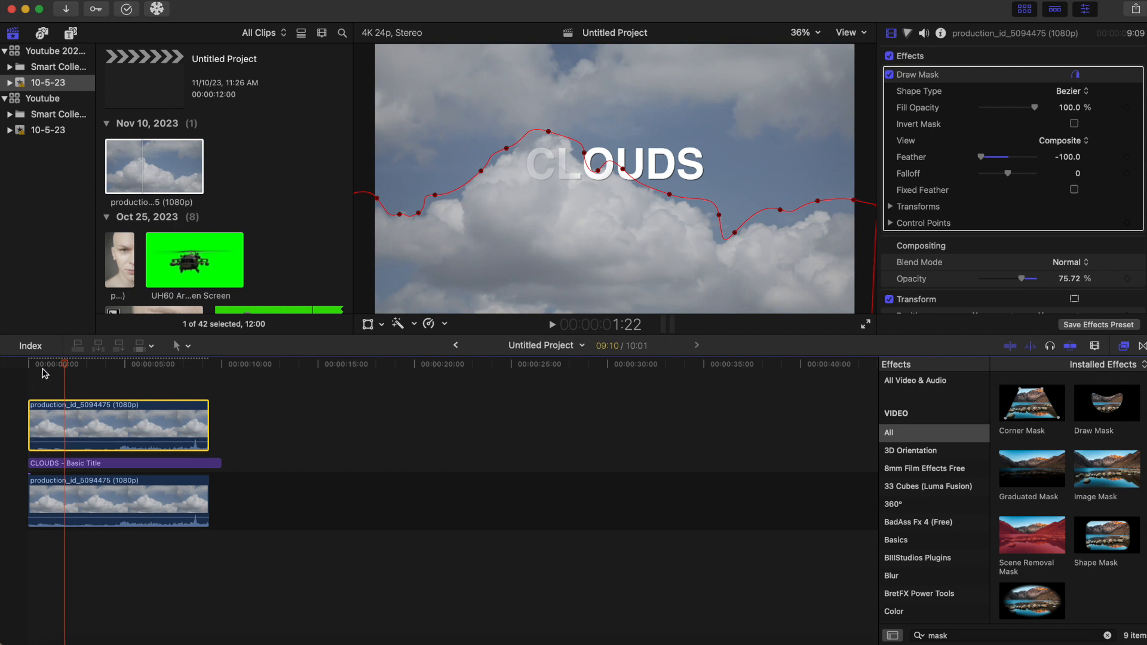
drag(32, 369, 13, 376)
key(space)
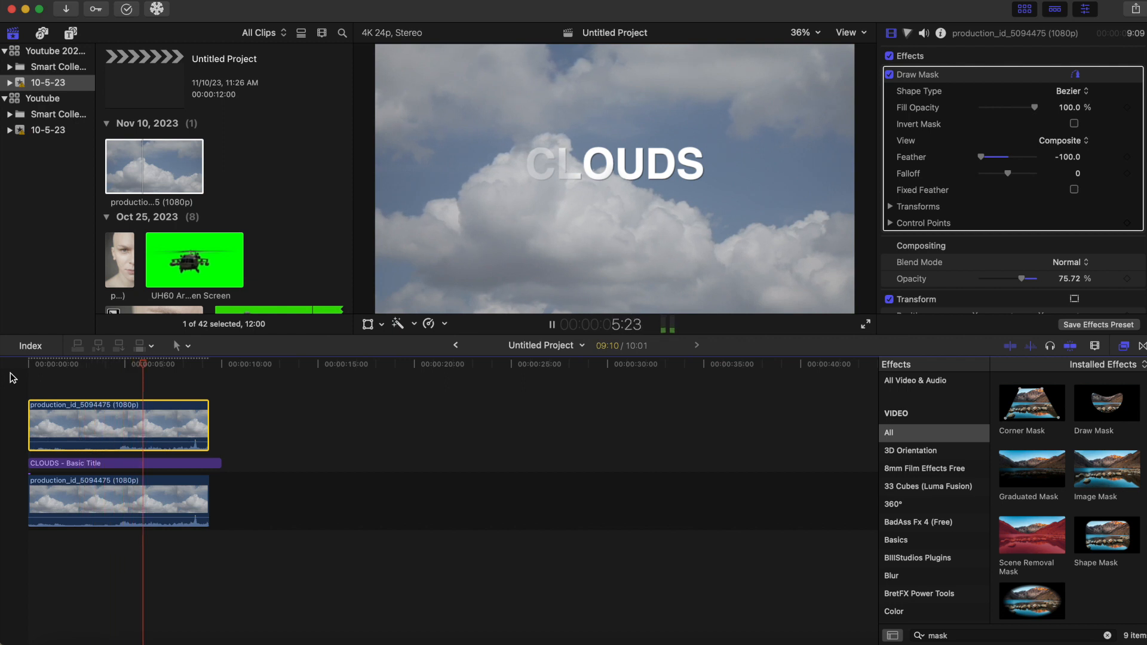
key(space)
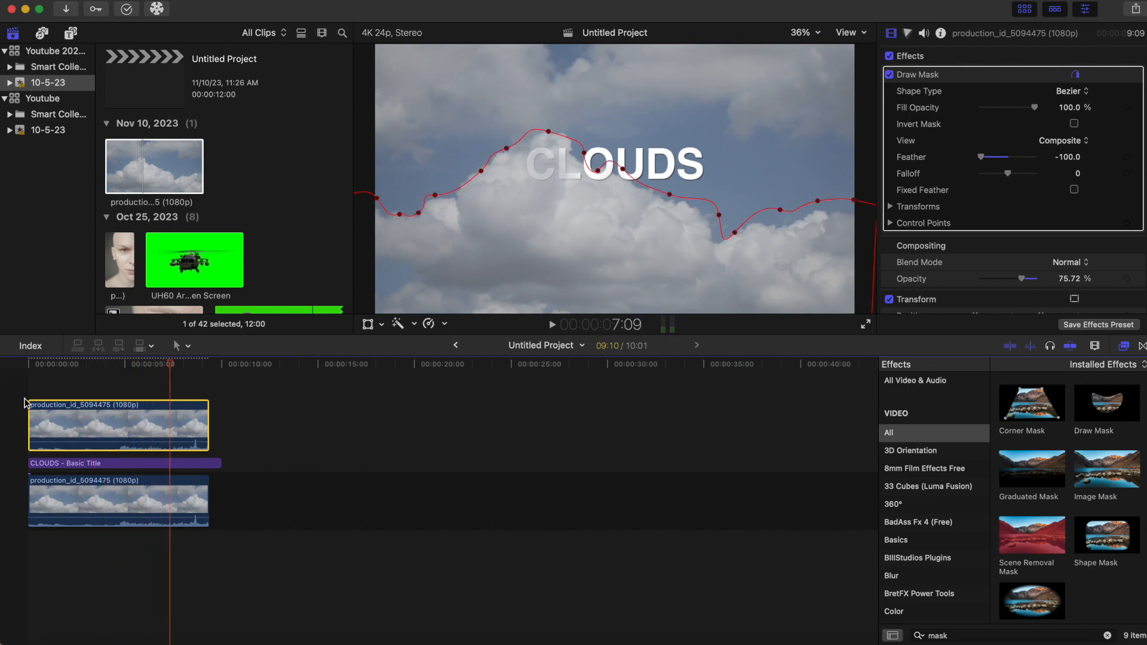
Trim the end of the CLOUDS title so it lines up with the end of the cloud clips.
click(74, 495)
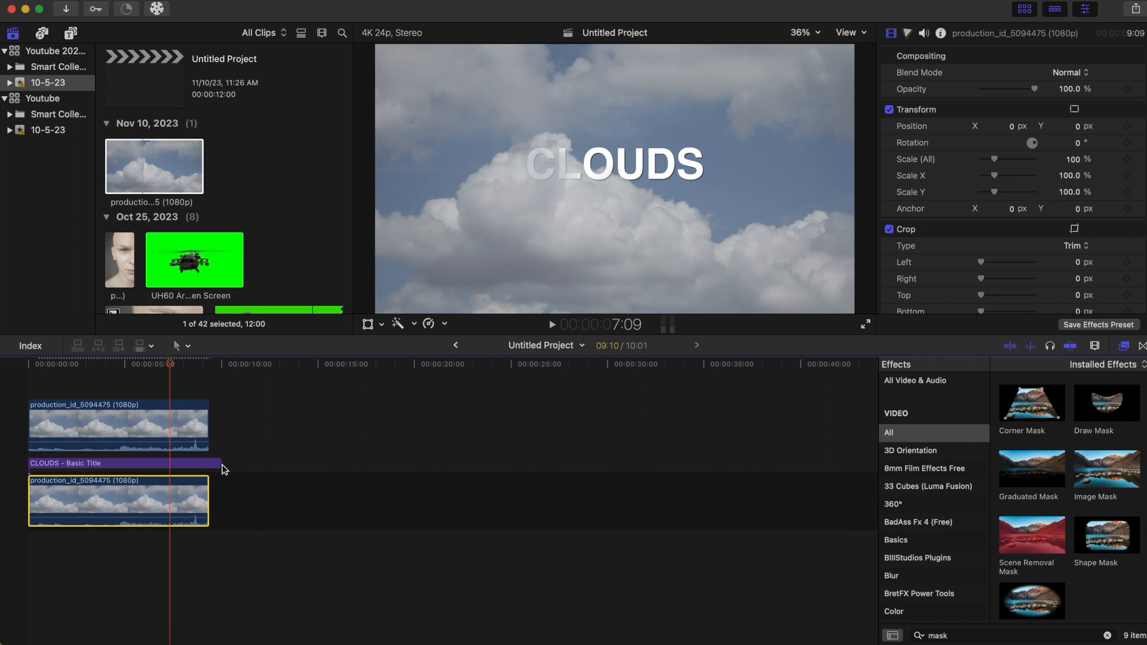
drag(221, 465, 208, 464)
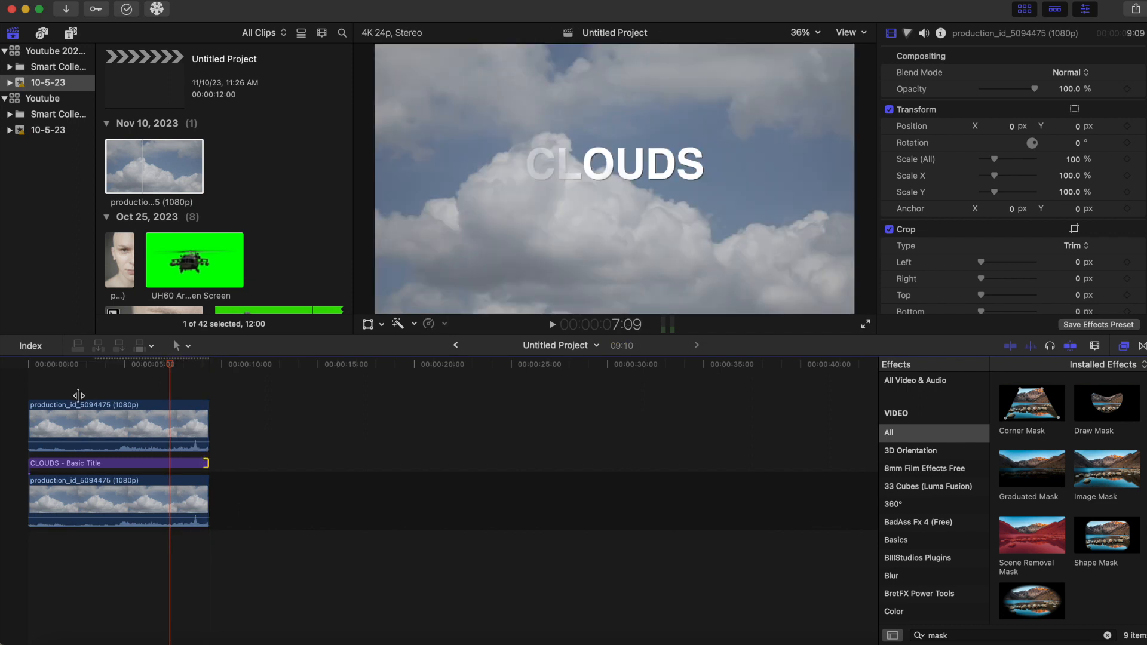
click(31, 381)
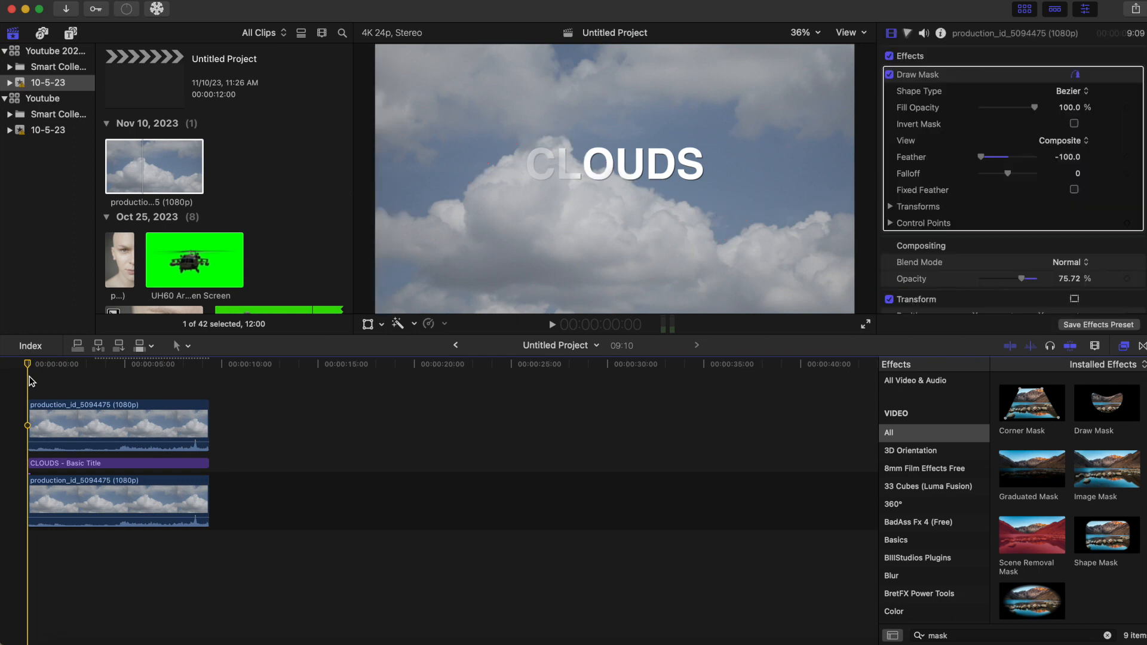
Combine both cloud clips and the title into a compound clip named "CLOUDS" in the 10-5-23 event.
drag(72, 381, 72, 511)
right_click(89, 426)
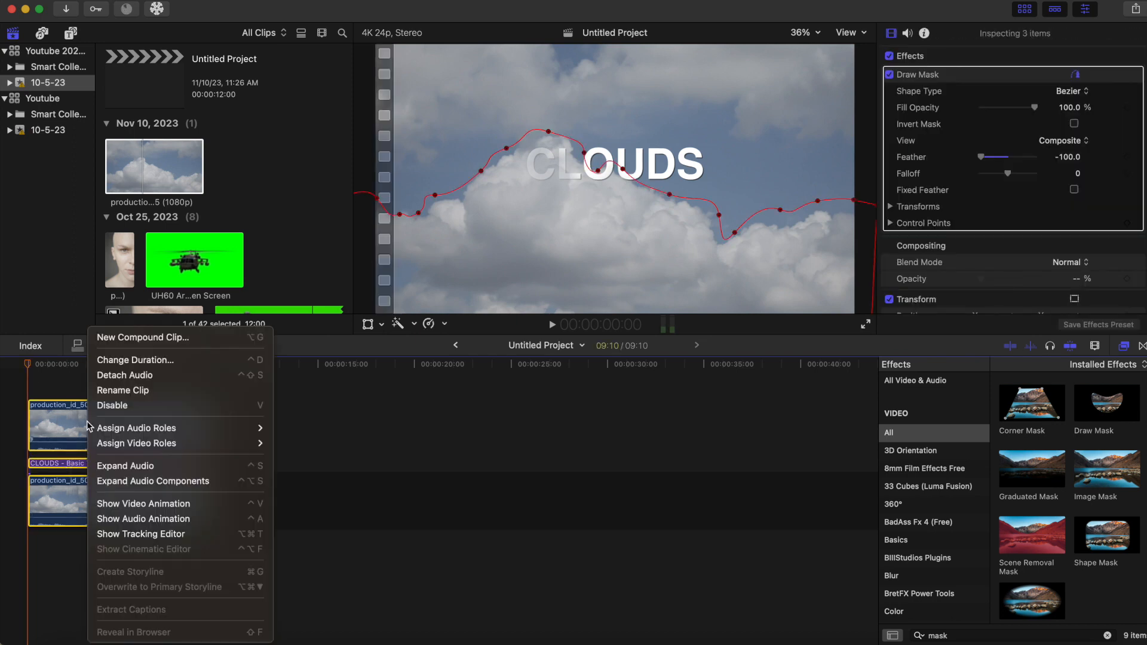
click(117, 337)
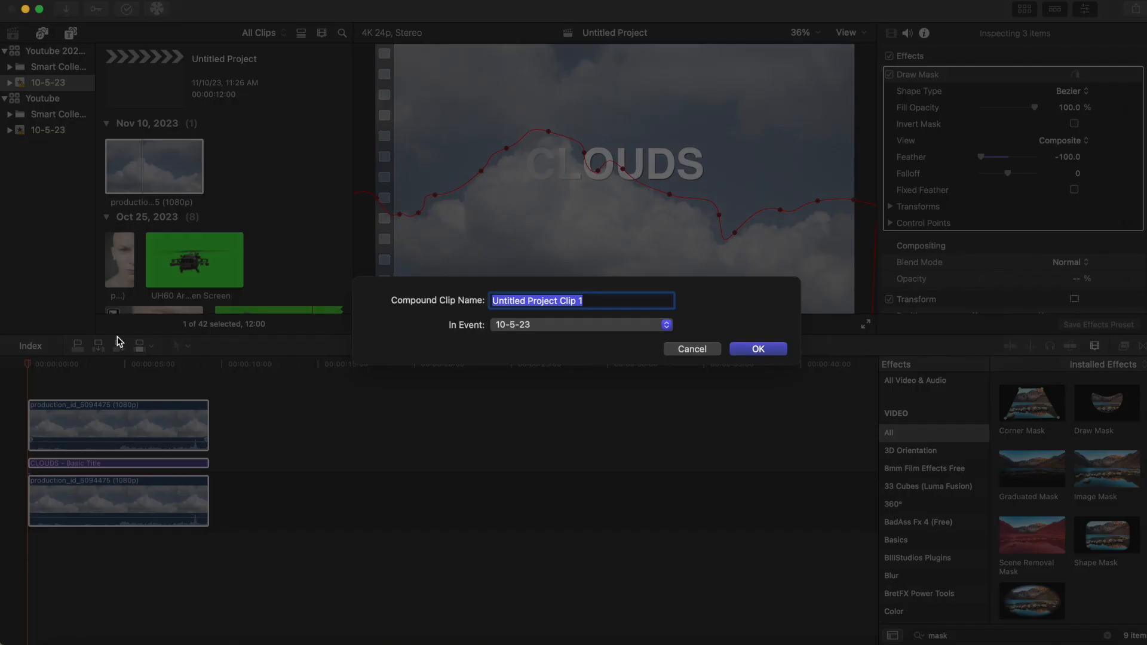
text(CLOUDS)
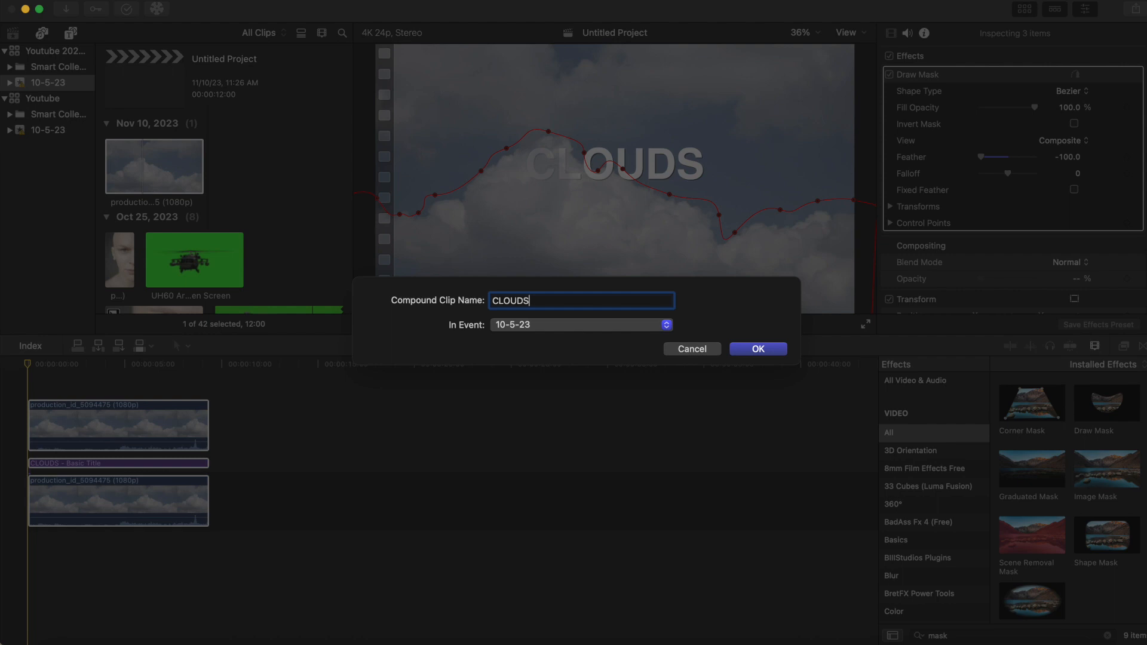
key(Return)
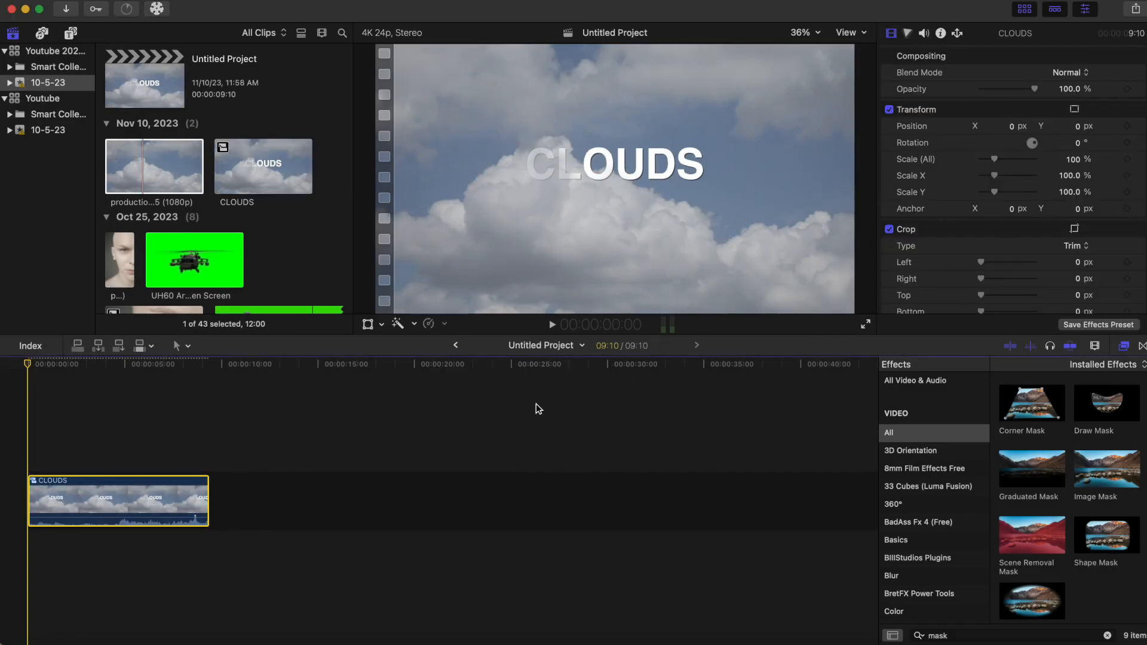
Find the Handheld effect, apply it to the CLOUDS compound clip and play the result from the start.
click(469, 410)
key(shift+z)
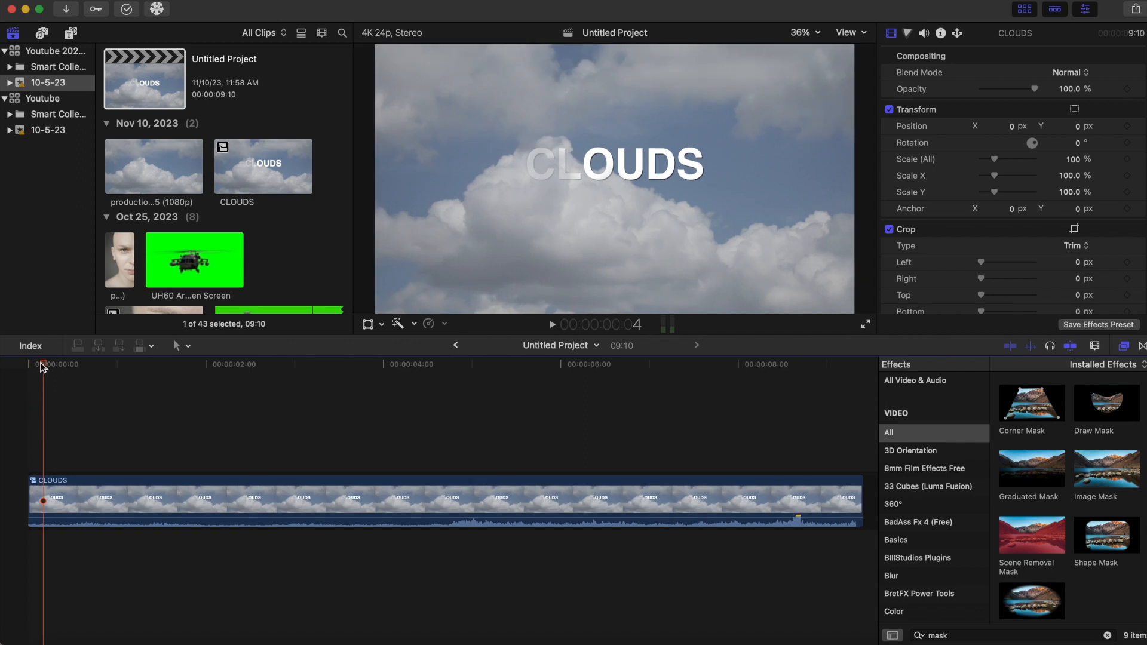
drag(42, 367, 14, 366)
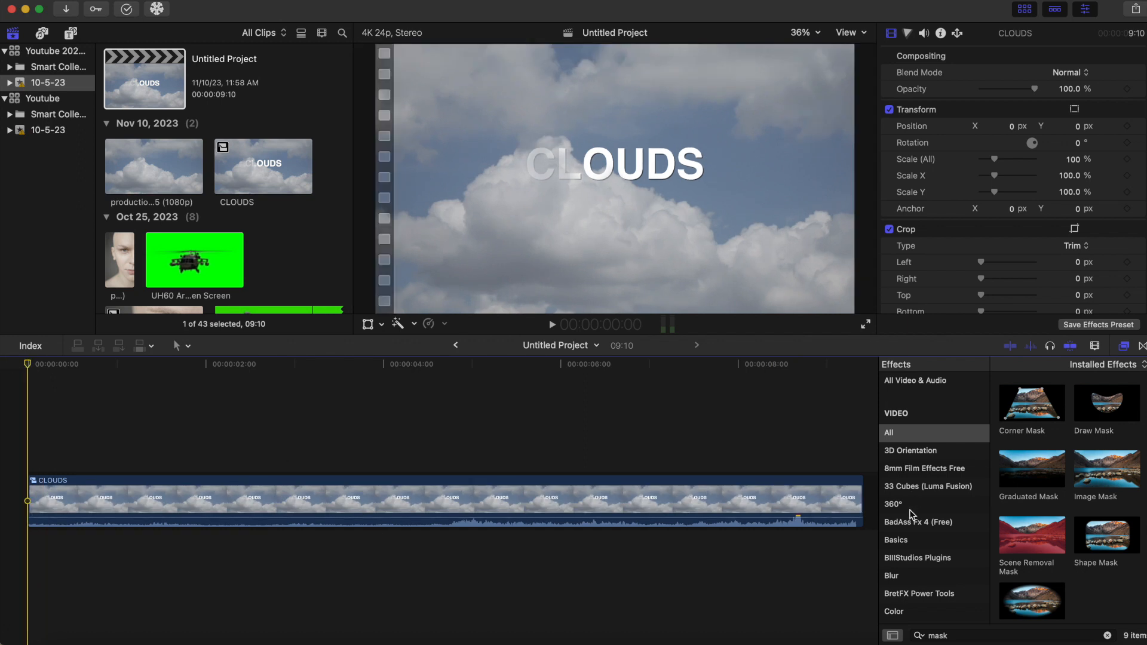
click(1108, 636)
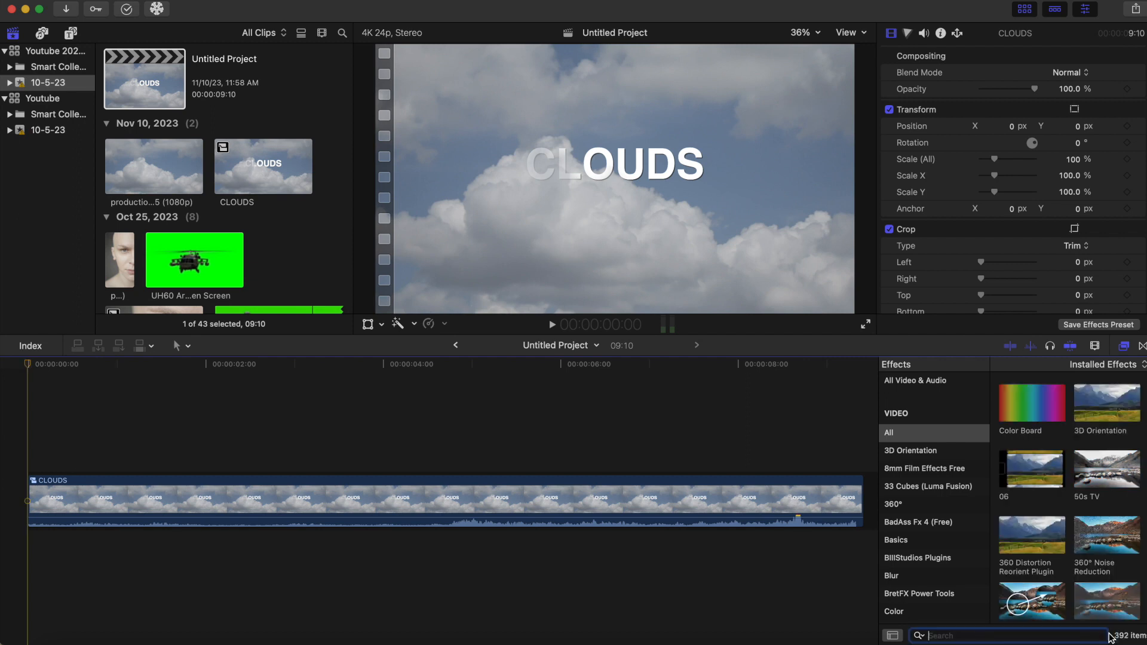
text(HAND)
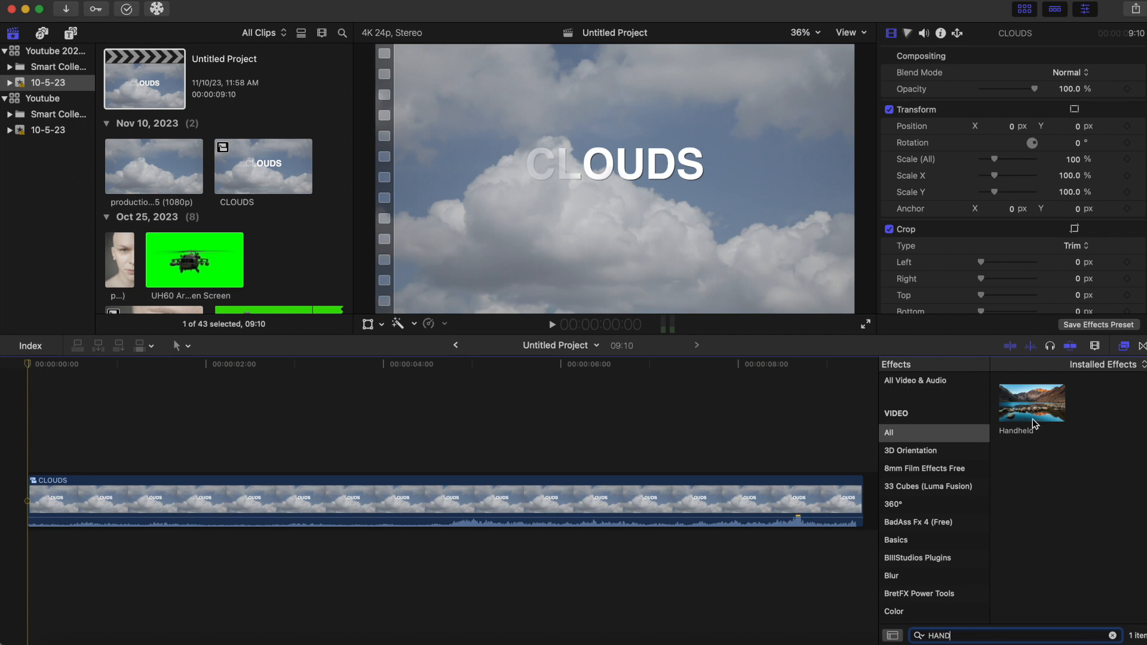
drag(1036, 424, 564, 503)
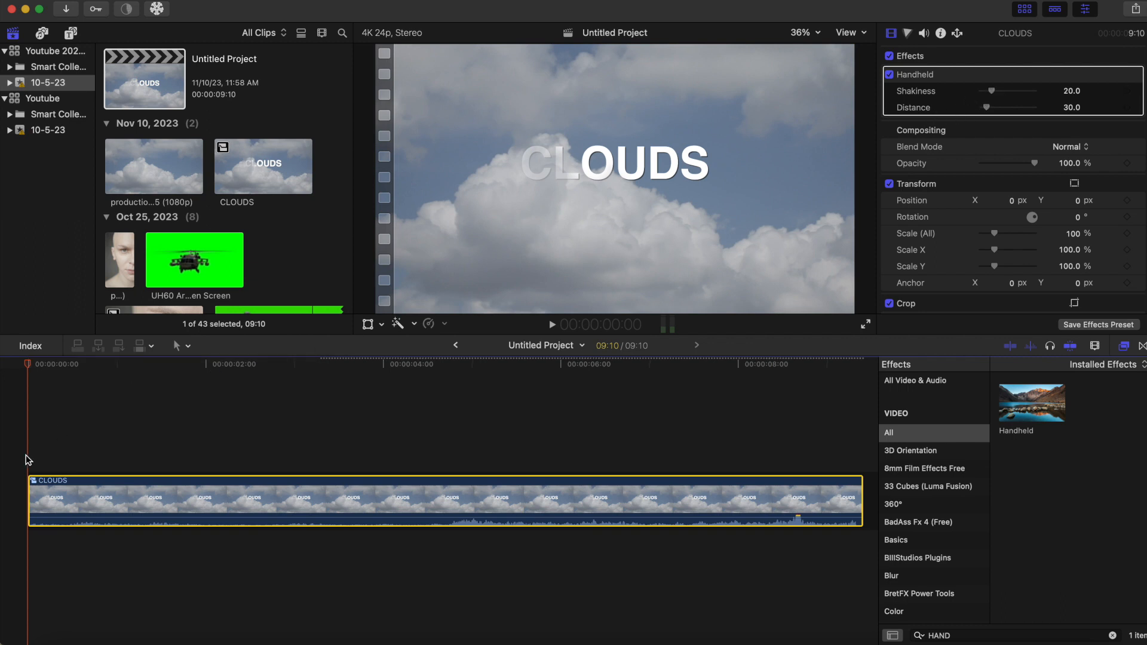
key(space)
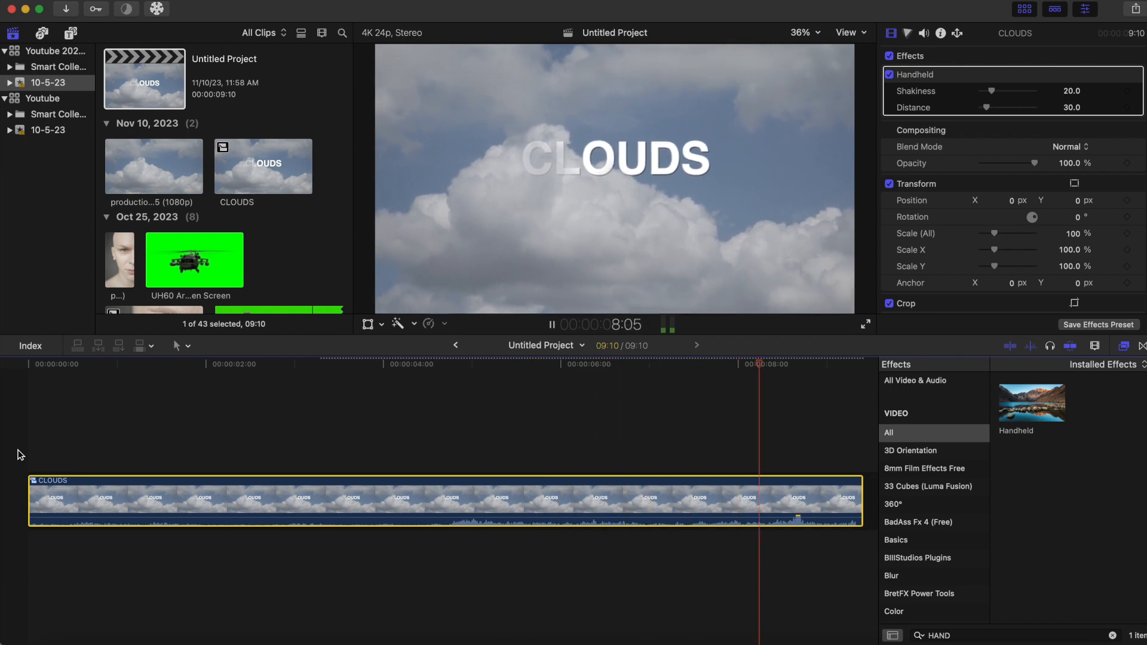
click(18, 377)
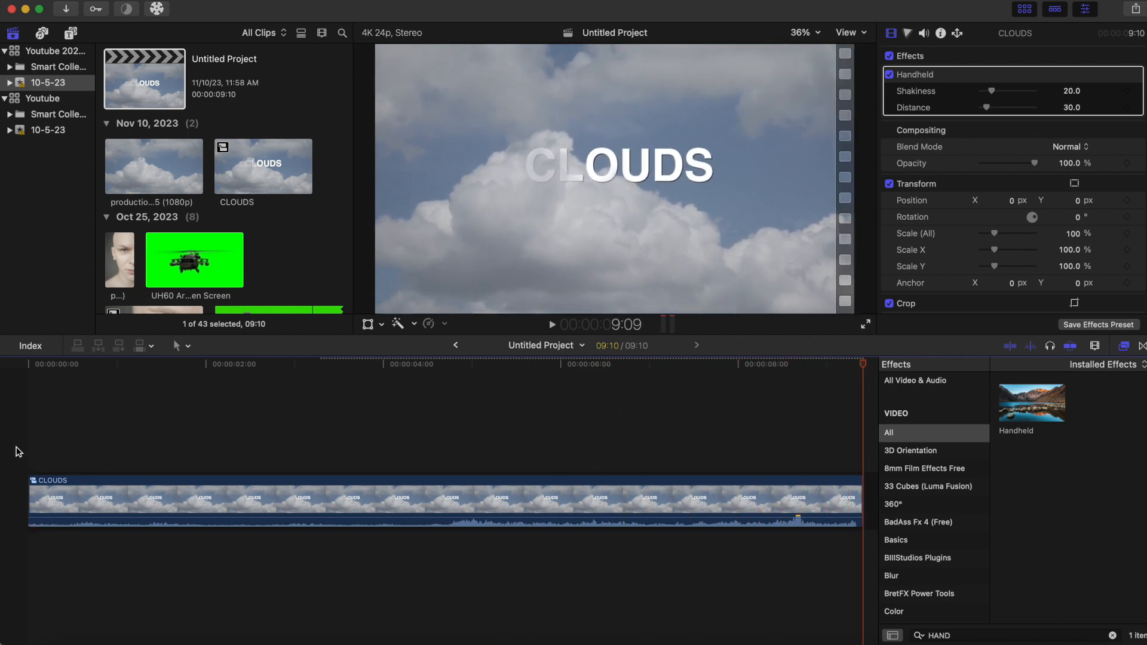